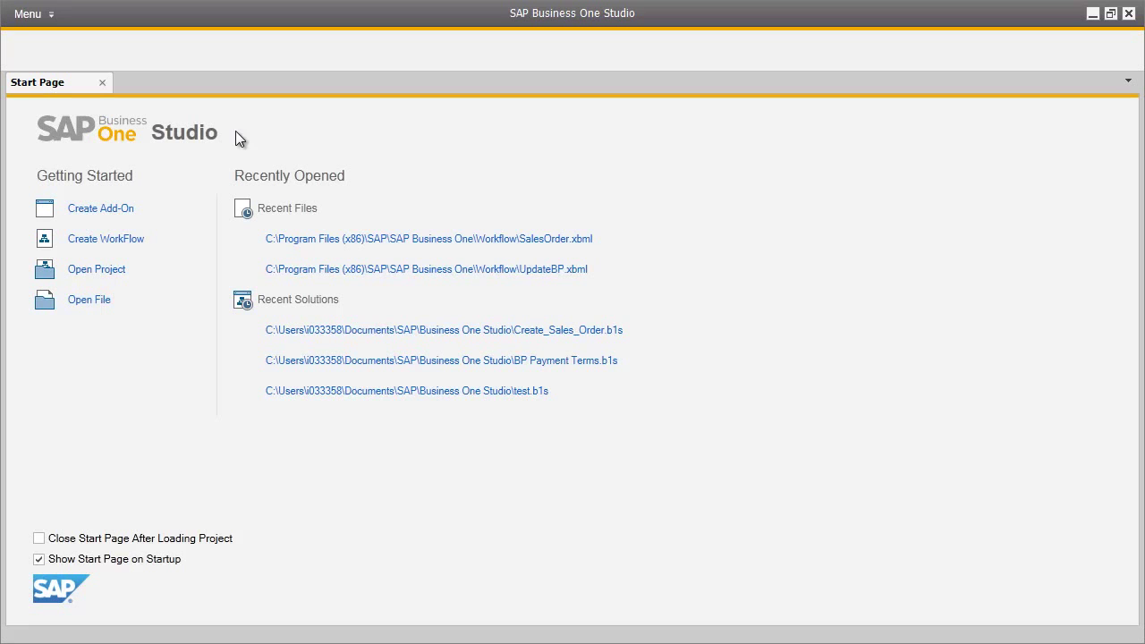
Step: Create a new workflow project named 'BP Credit Limits'
left_click(131, 240)
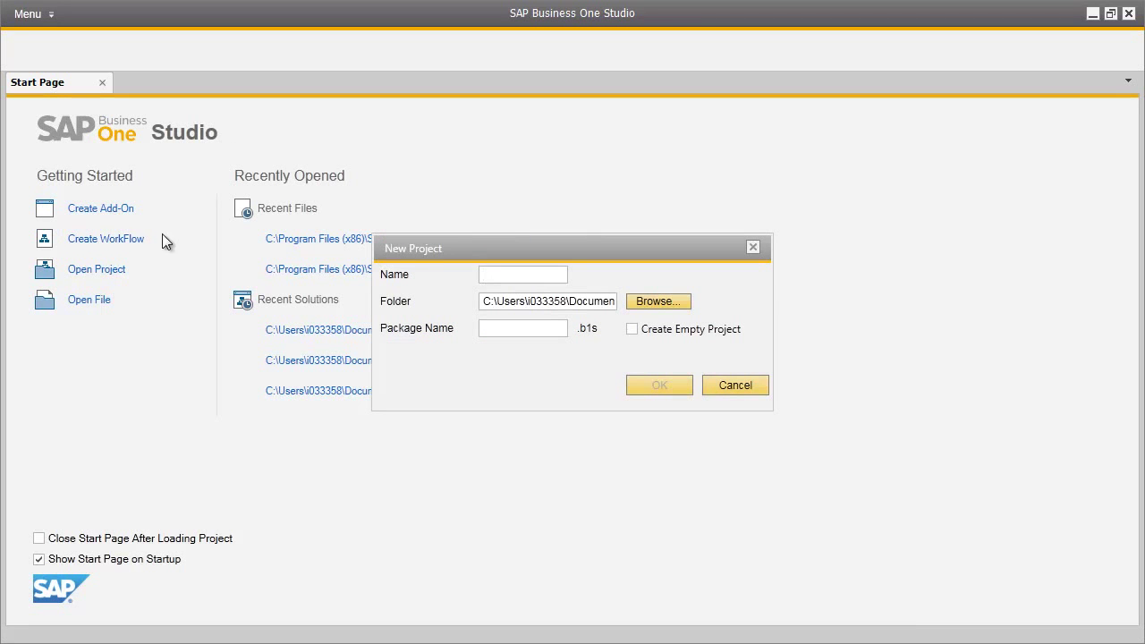
type("BP Credit Limits")
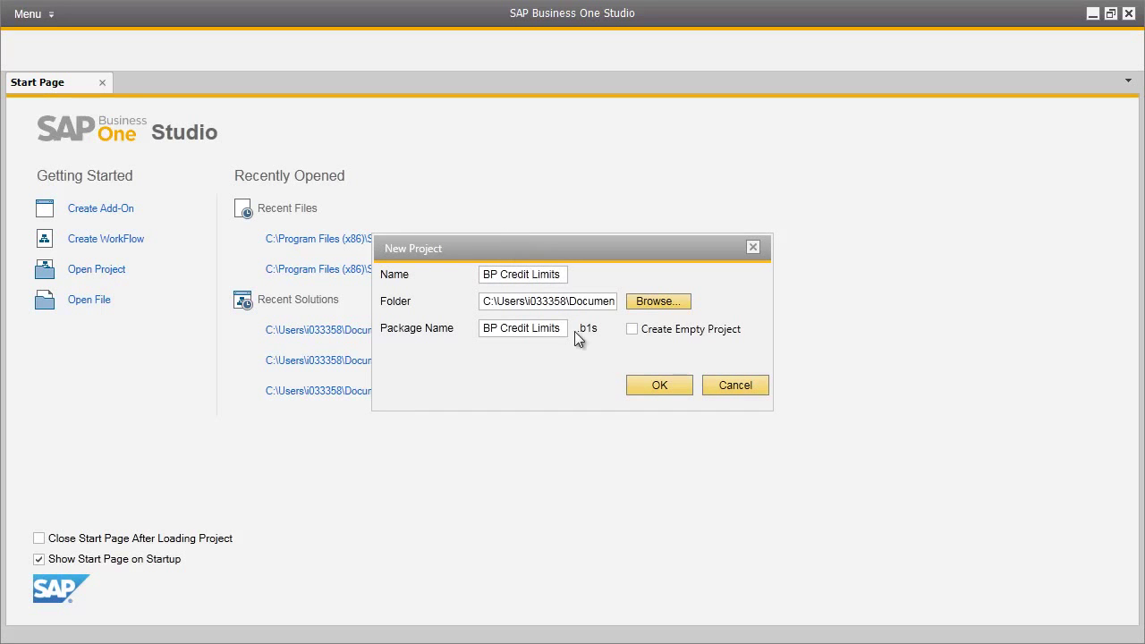
left_click(662, 386)
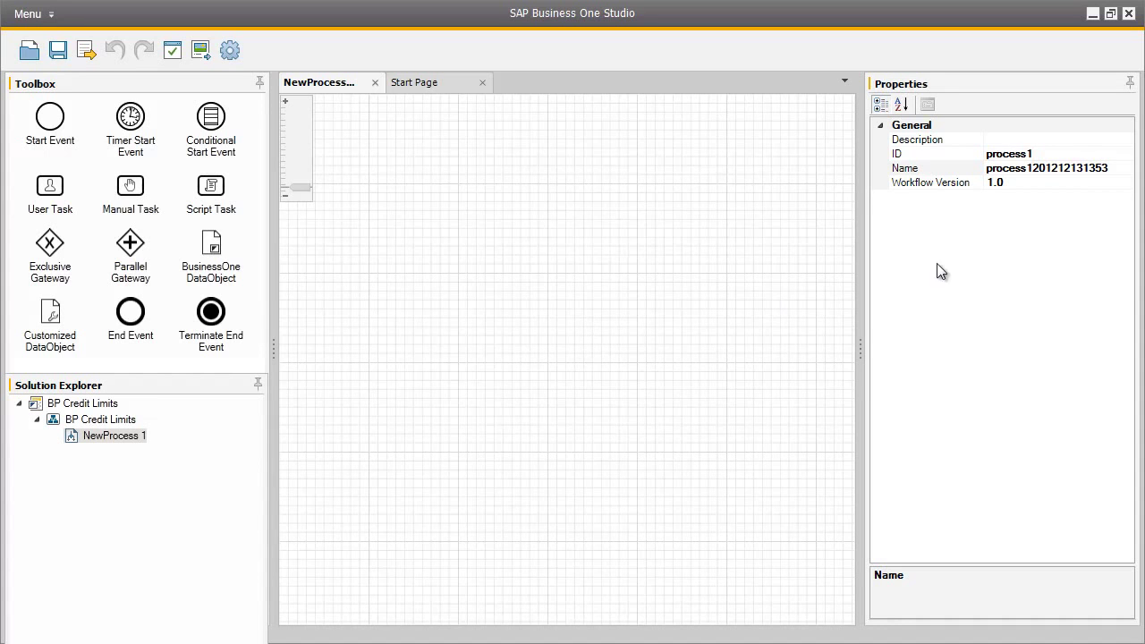
Step: Enter BPCreditLimit as the process ID and Name in the Properties panel
left_click(1038, 153)
type("BP")
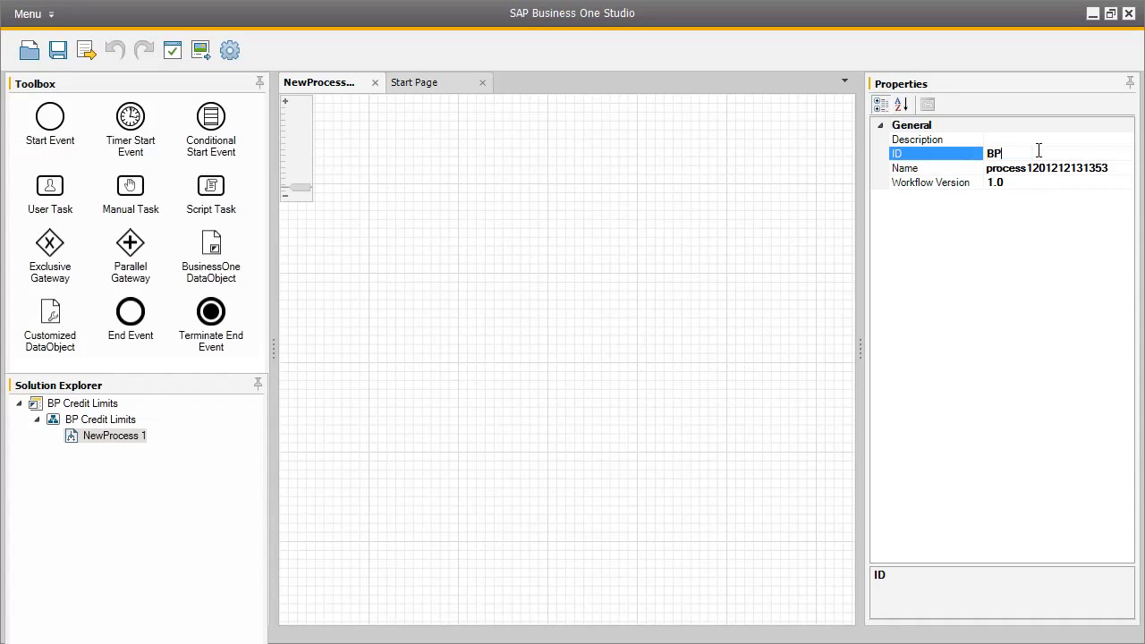
type("CreditLimit")
left_click(1083, 167)
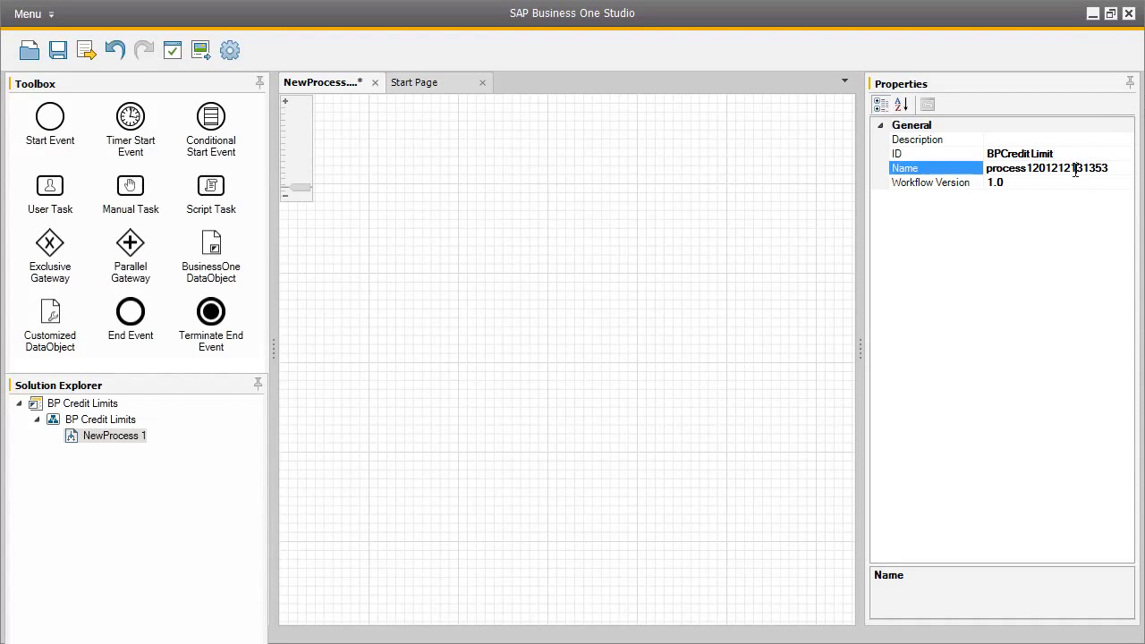
type("BPCreditLimit")
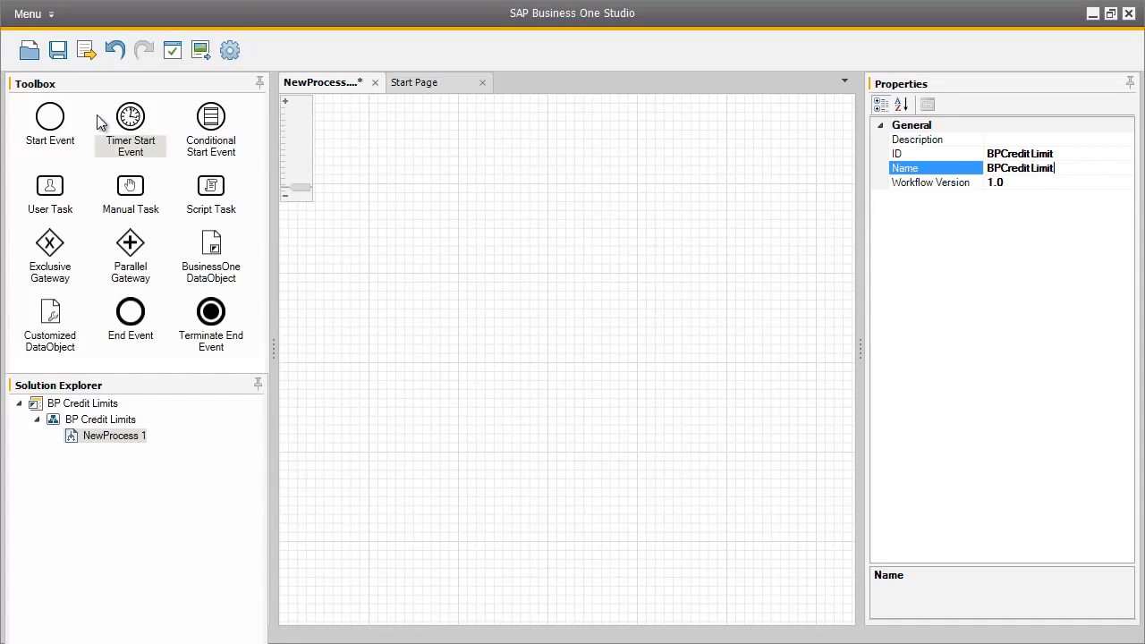
Step: Place a start event and userTask1 on the canvas and link them with a flow
left_click_drag(59, 119, 349, 273)
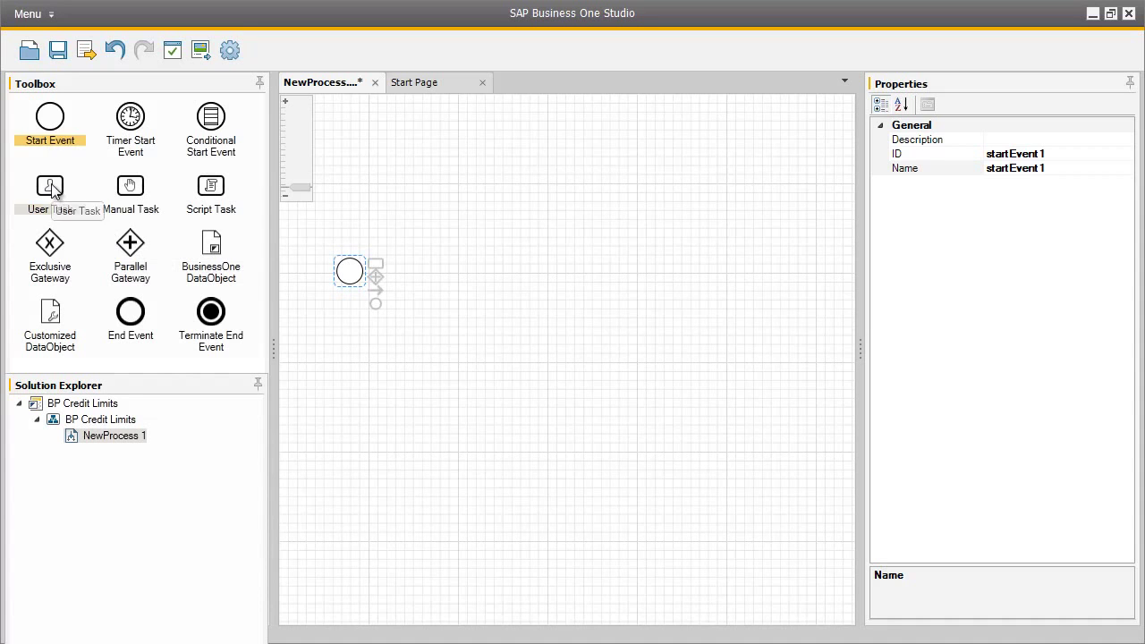
left_click_drag(51, 186, 447, 269)
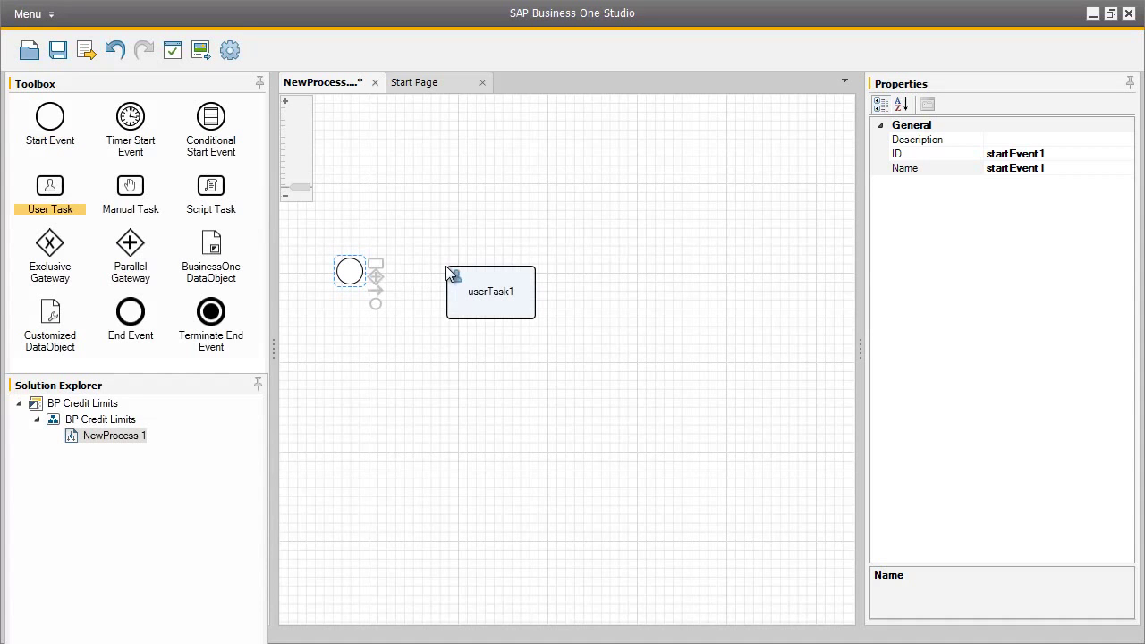
left_click_drag(376, 290, 449, 292)
left_click(528, 289)
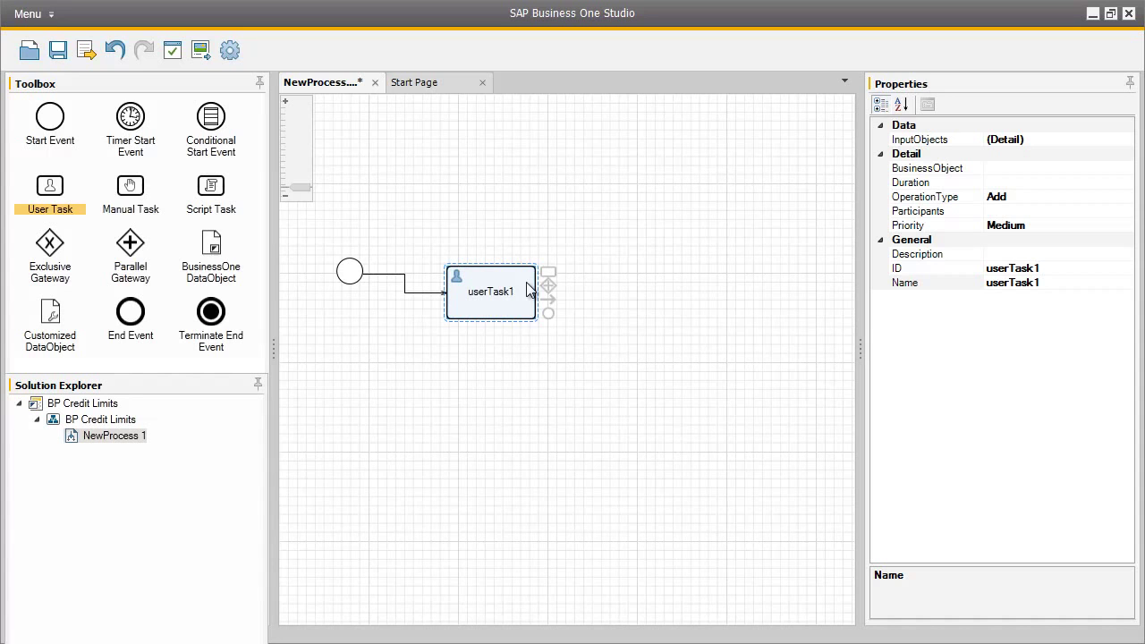
Step: Set userTask1's BusinessObject to BusinessPartners, skipping the Company Login
left_click(1060, 170)
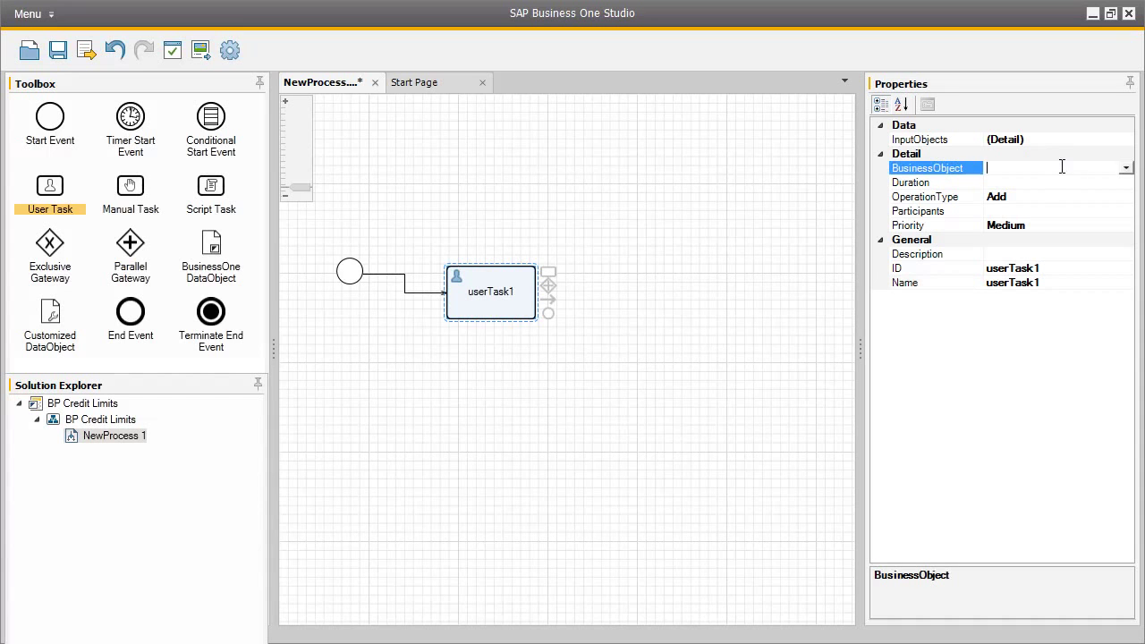
left_click(1127, 170)
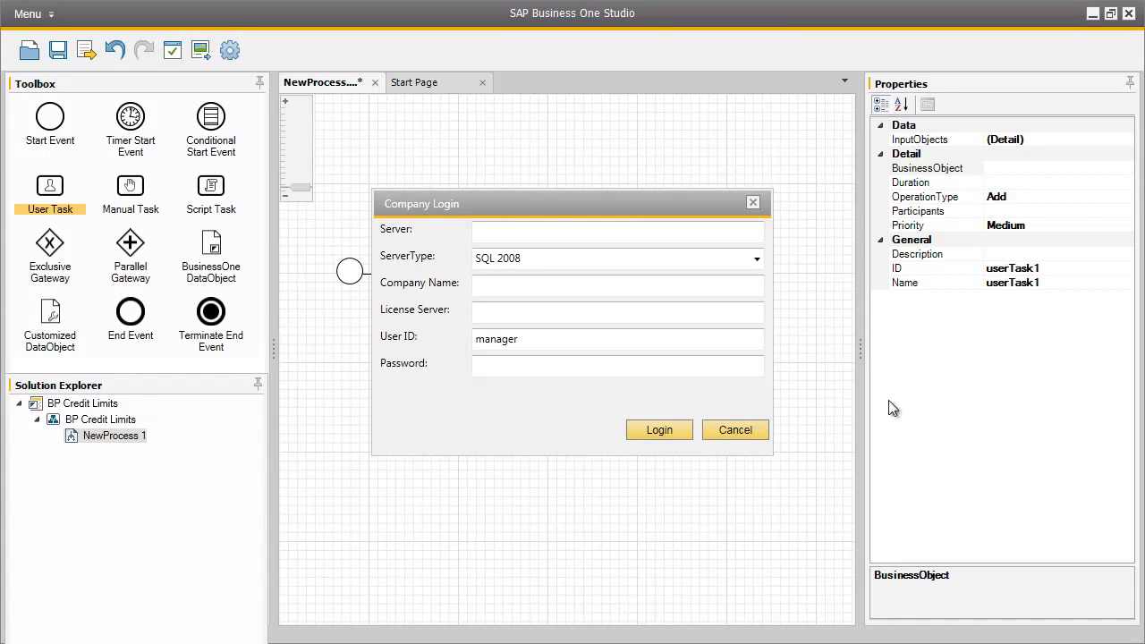
left_click(745, 431)
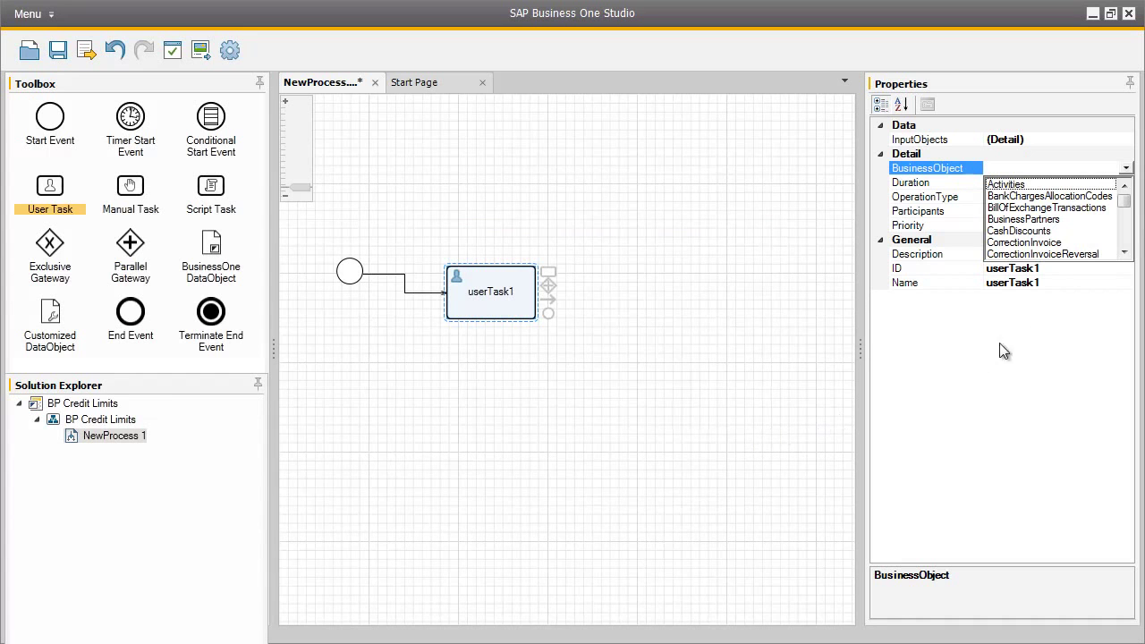
left_click(1061, 224)
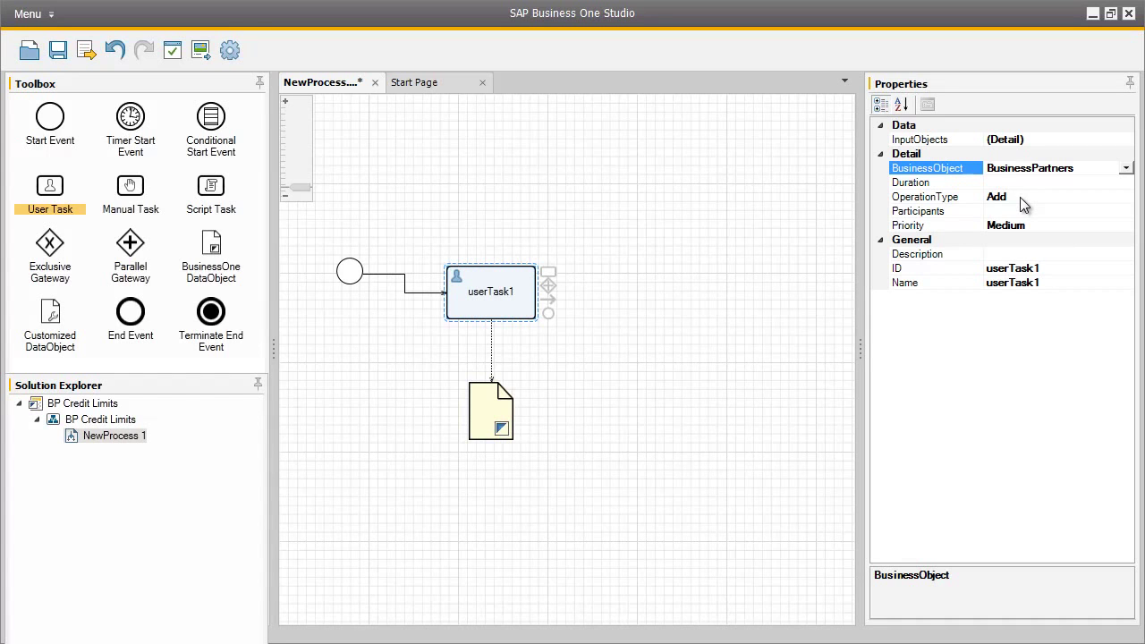
Step: Add the entered Business One user as userTask1's participant, bypassing the Company Login
left_click(1029, 212)
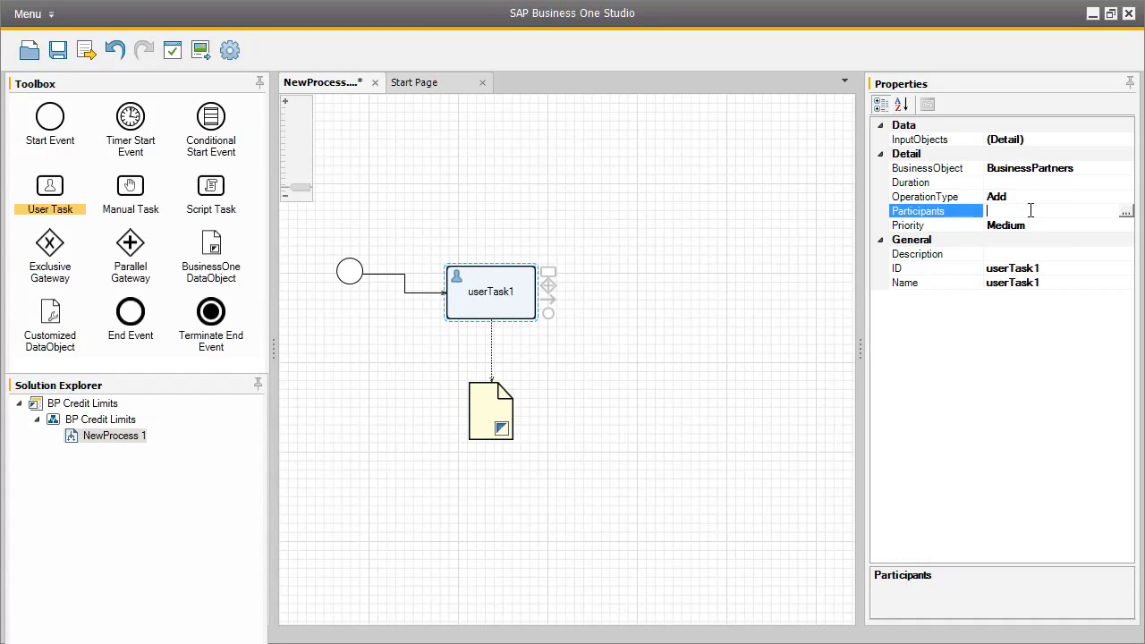
left_click(1126, 212)
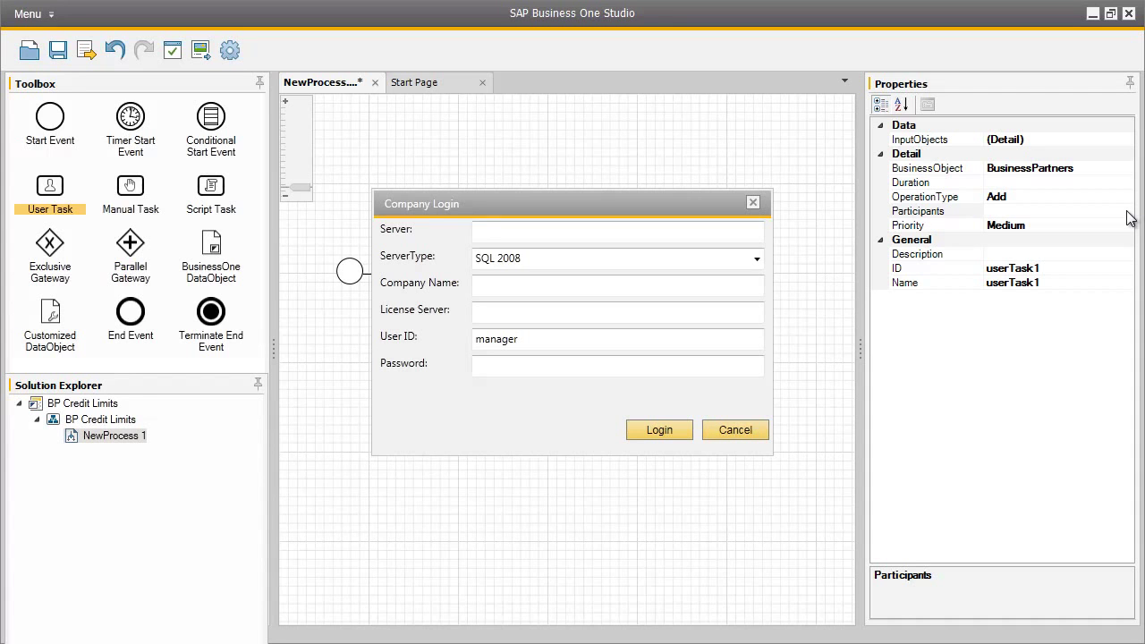
left_click(553, 235)
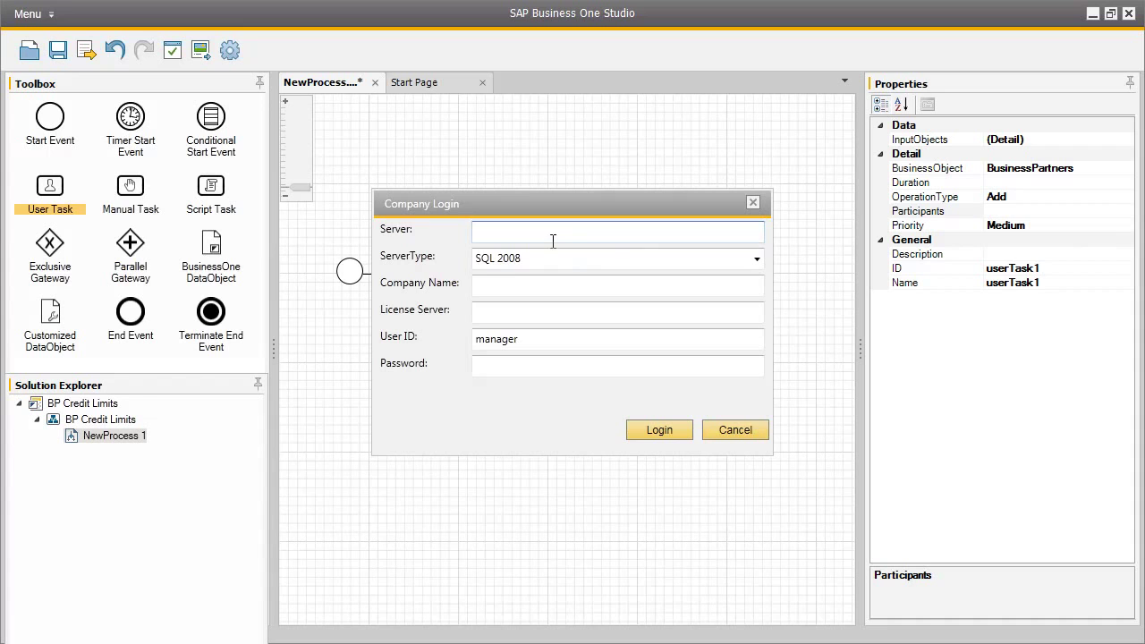
left_click(732, 431)
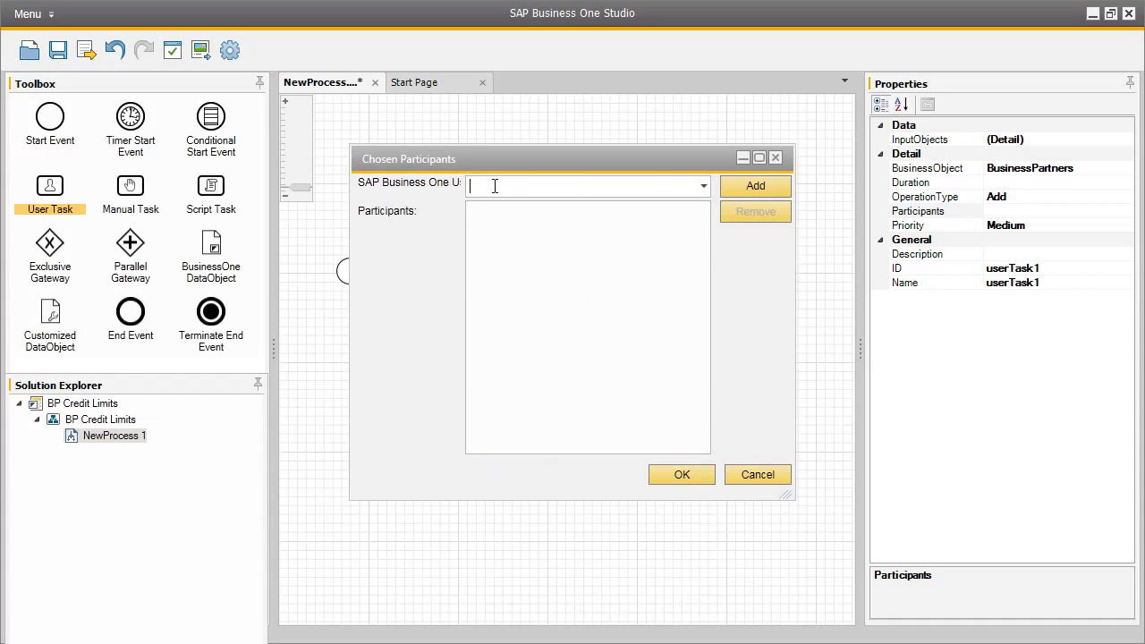
type("brad")
left_click(750, 188)
left_click(491, 215)
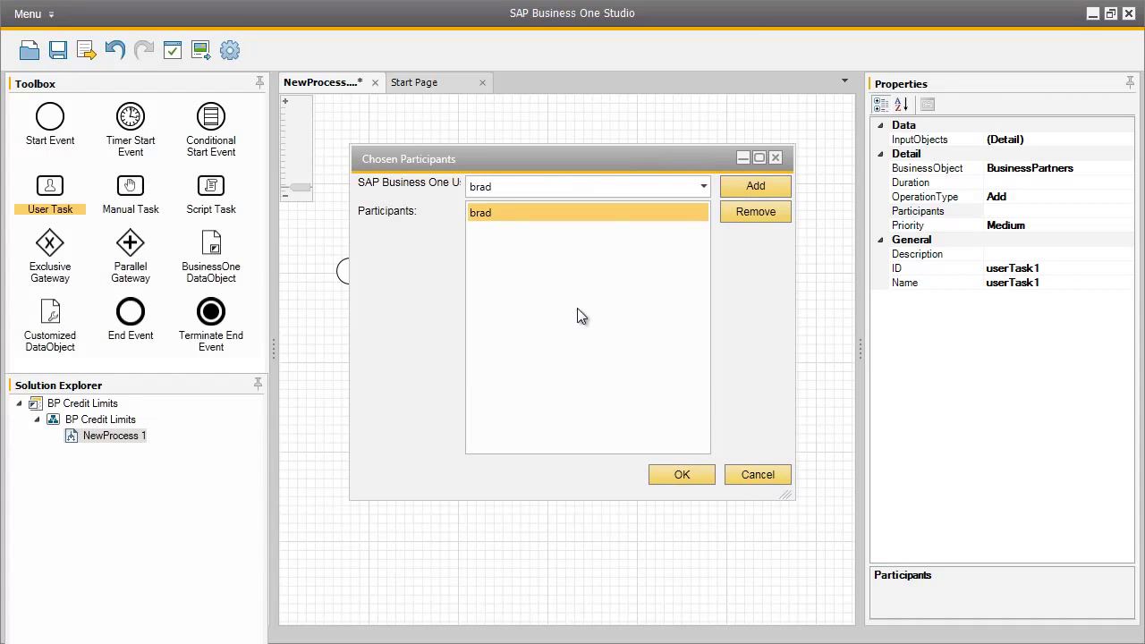
left_click(692, 472)
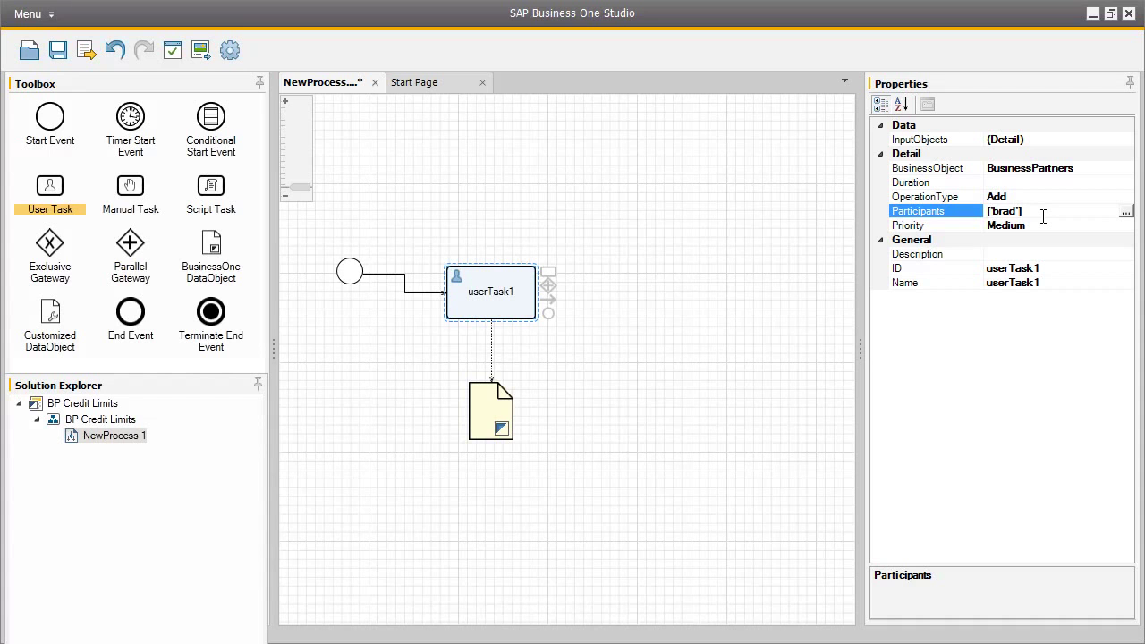
Step: Give userTask1 ID AddBP, name Add Business Partners, description 'Add new business partner'
left_click(1046, 267)
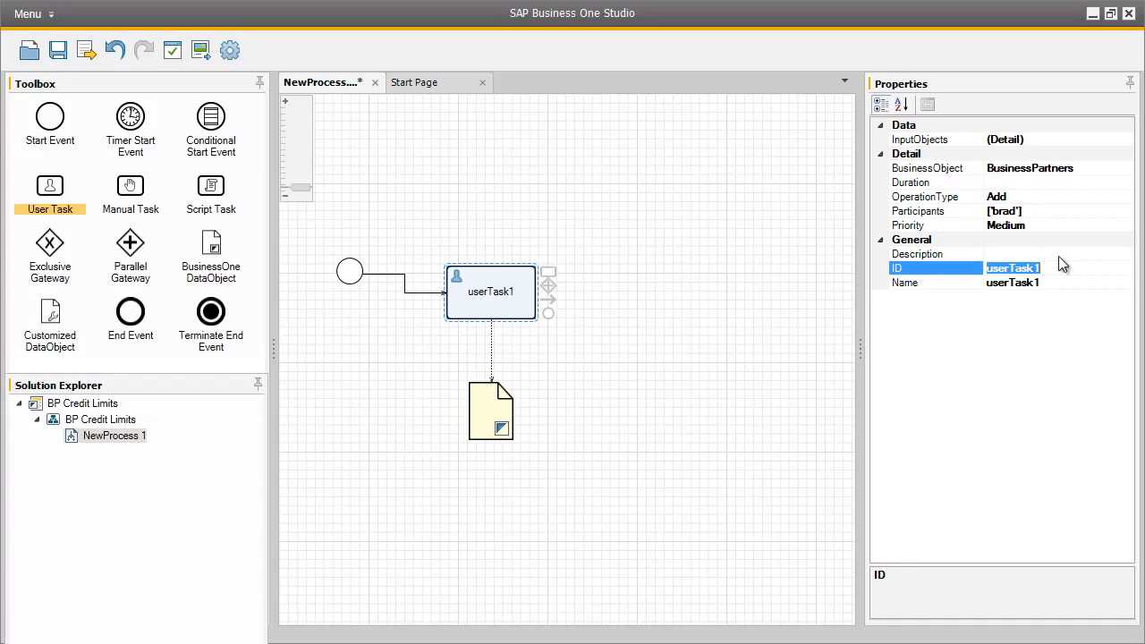
type("AddBP")
left_click(1038, 281)
type("Ad")
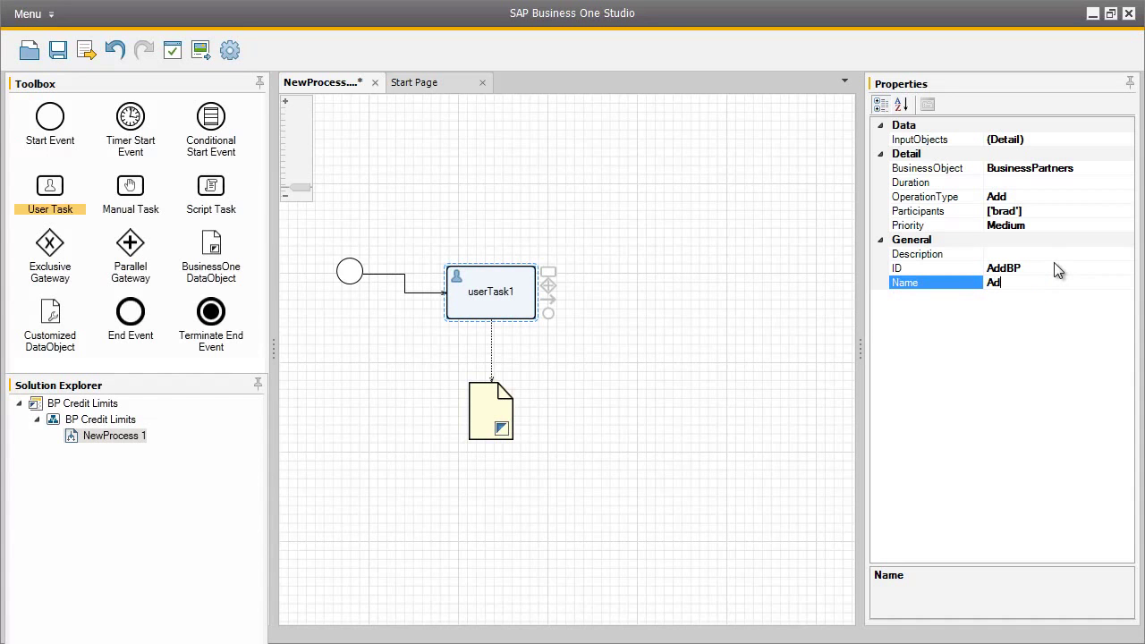
type("d Business Partners")
left_click(1067, 255)
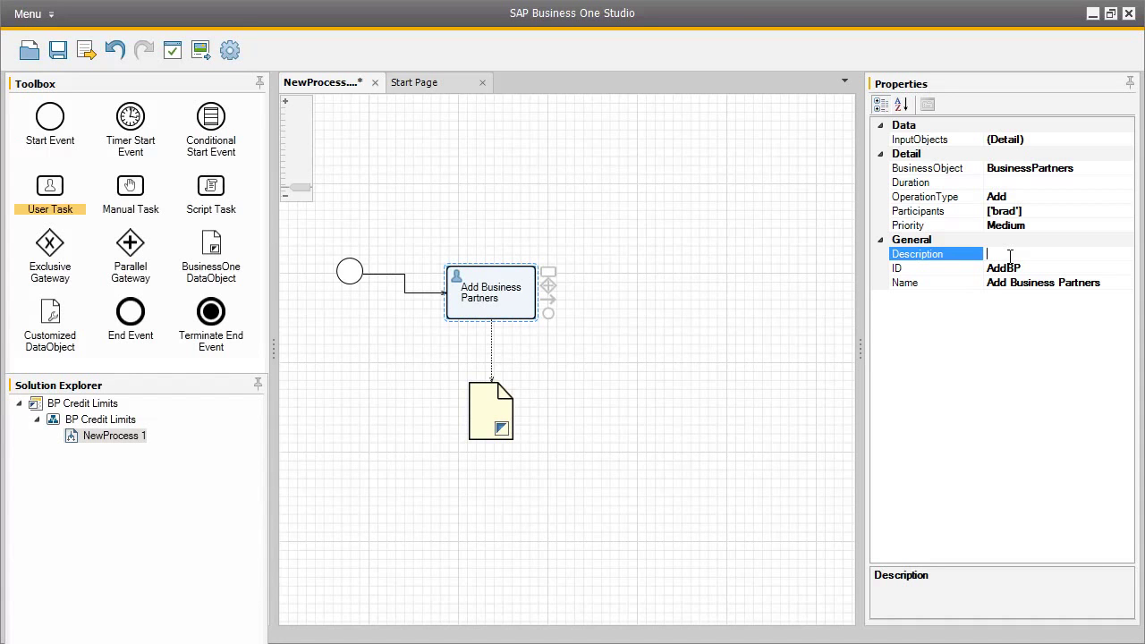
type("Add new business partner")
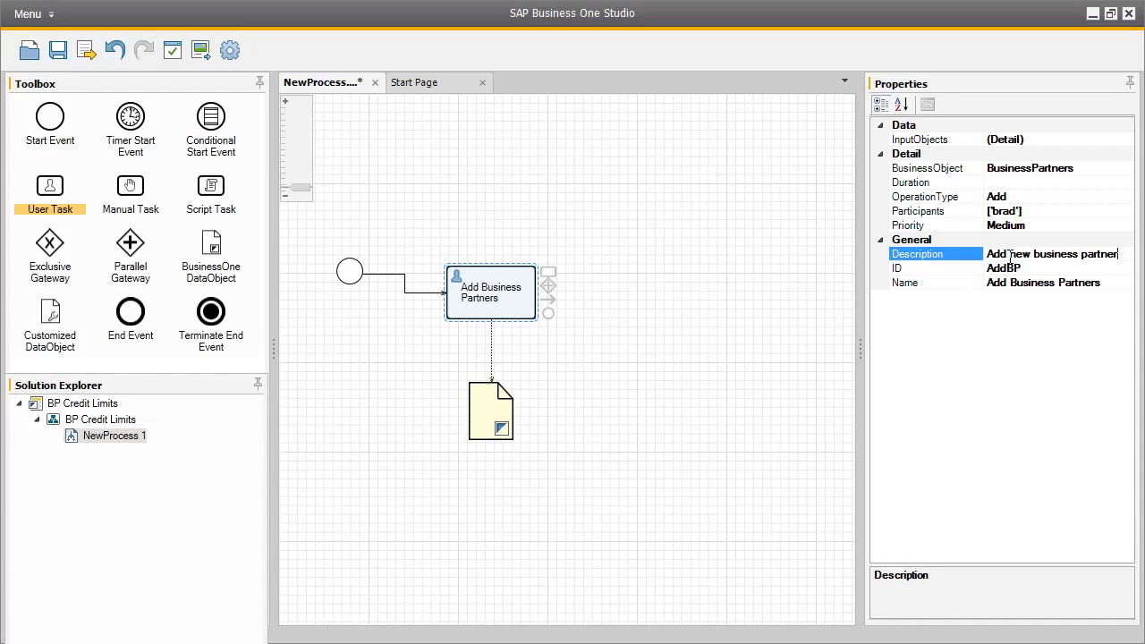
Step: Set the BusinessPartners data object's ID to BP and its name to Business Partner
left_click(483, 414)
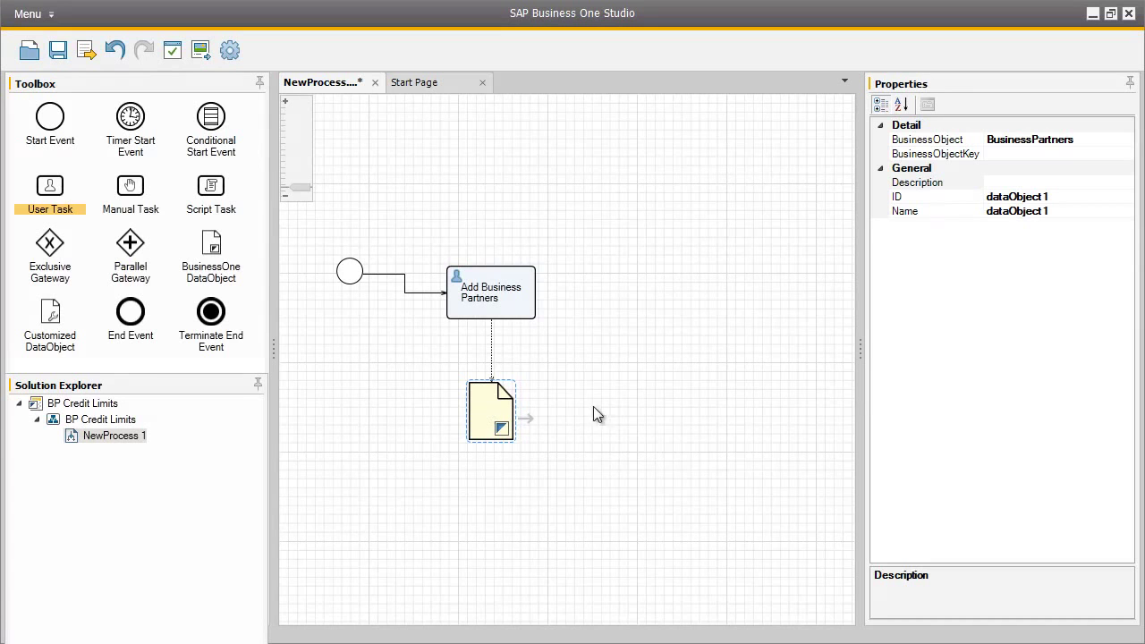
left_click(1043, 197)
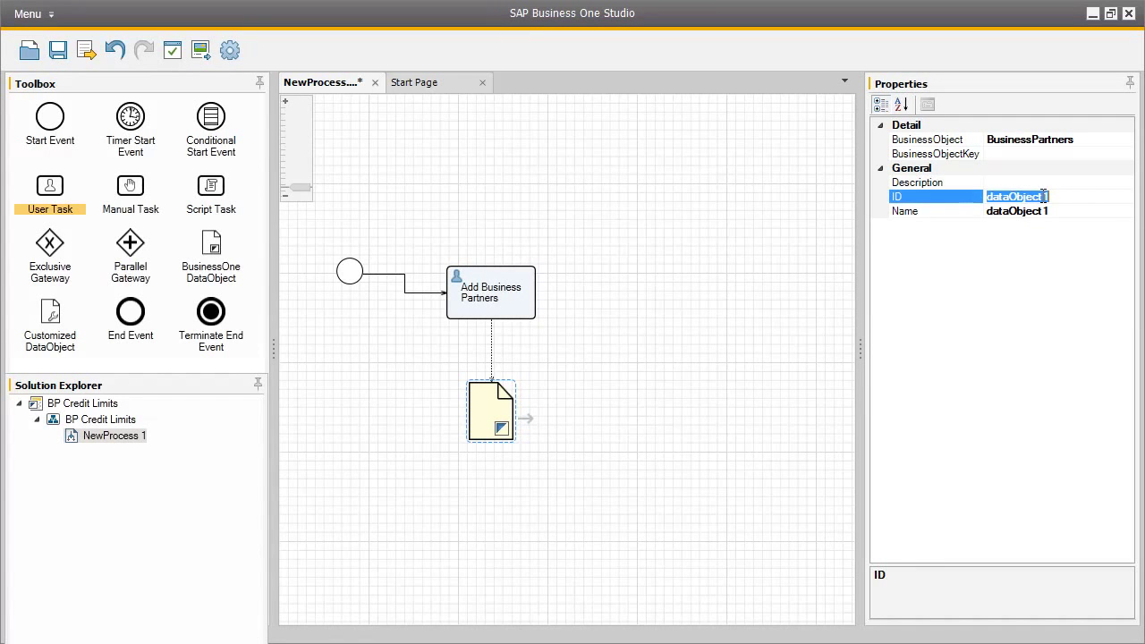
type("BP")
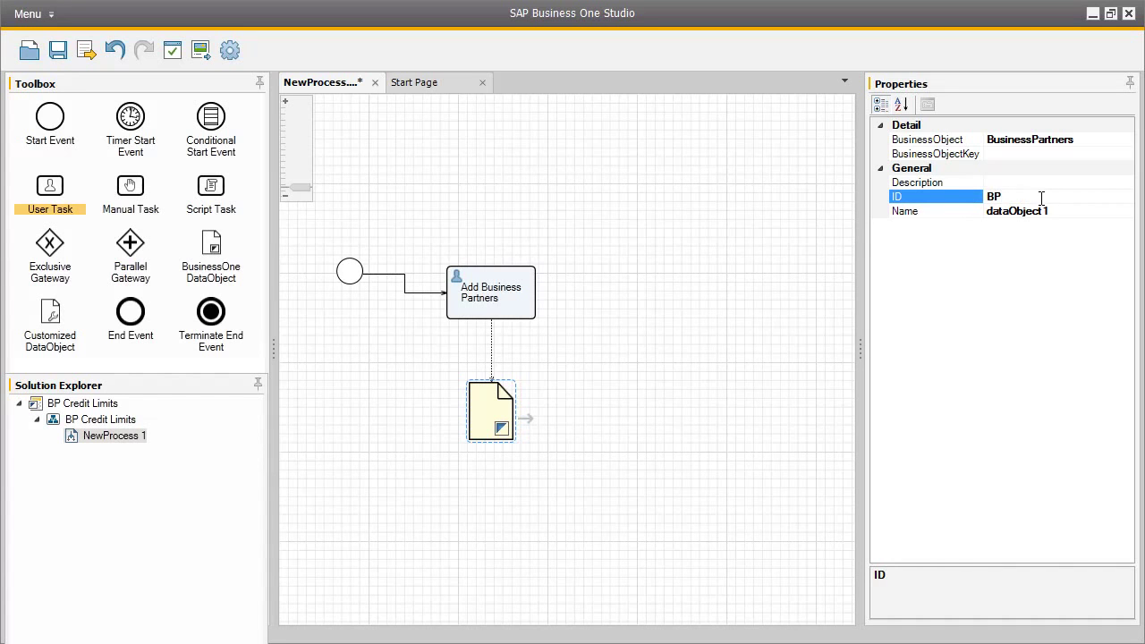
left_click(1040, 211)
type("B")
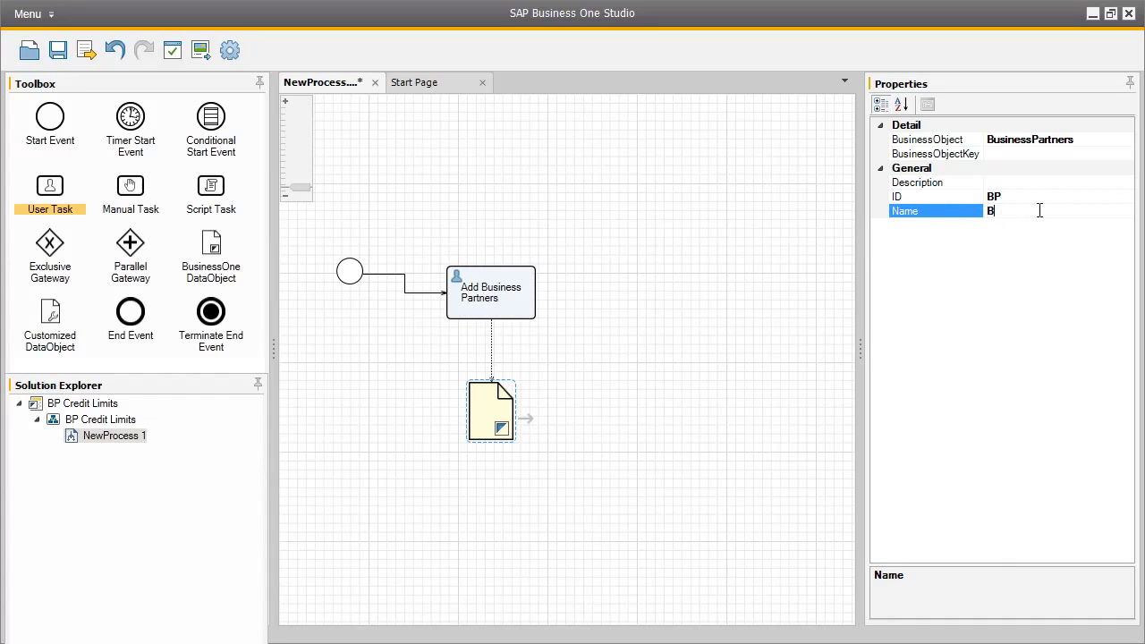
type("usiness Partner")
Step: Add userTask2 after Add Business Partners and set its business object to BusinessPartners
left_click(529, 292)
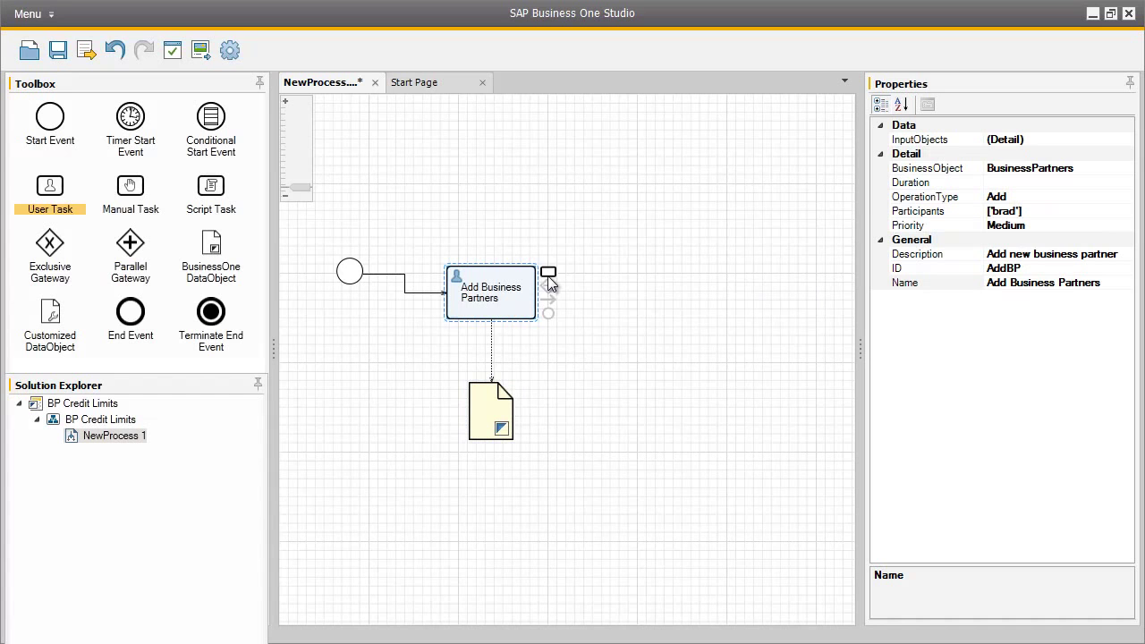
left_click_drag(549, 271, 650, 266)
left_click(695, 277)
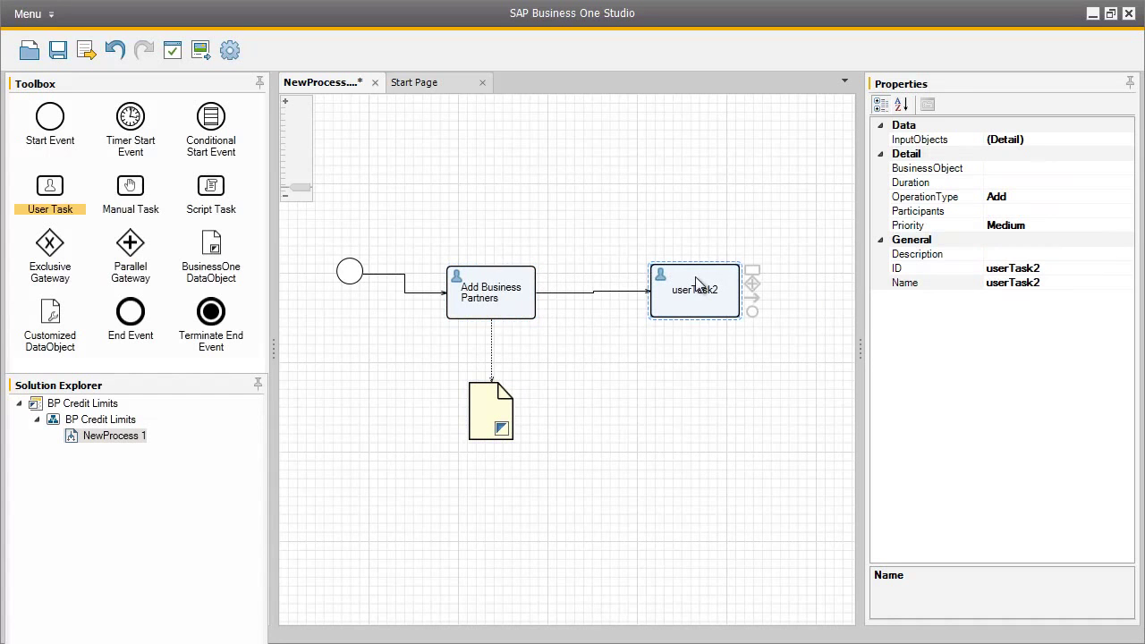
left_click(1010, 167)
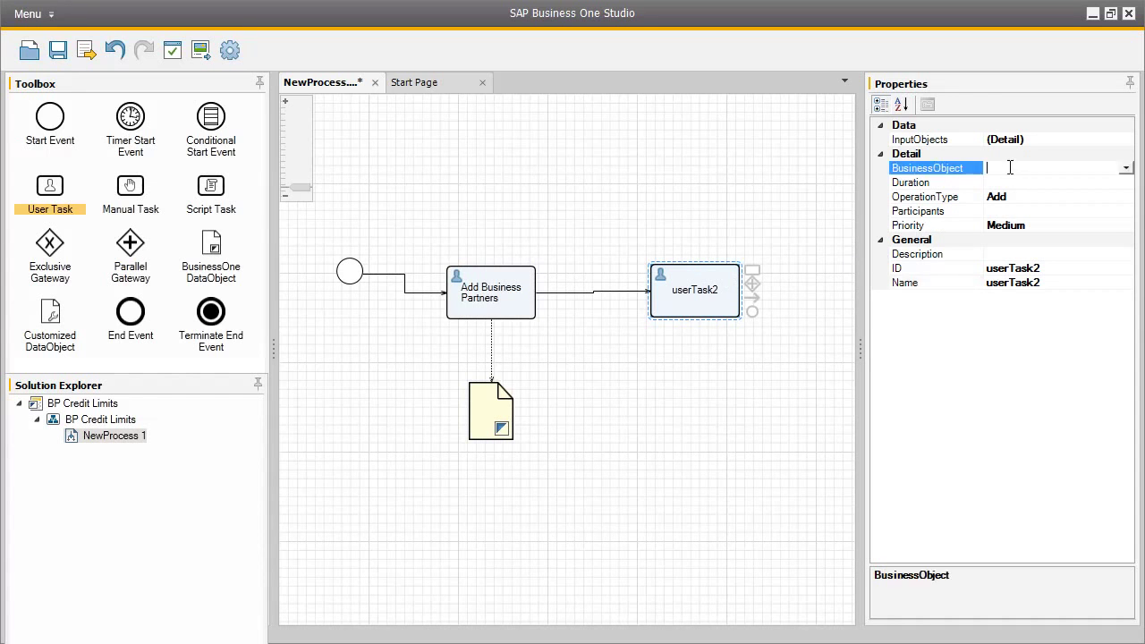
left_click(1127, 168)
left_click(760, 430)
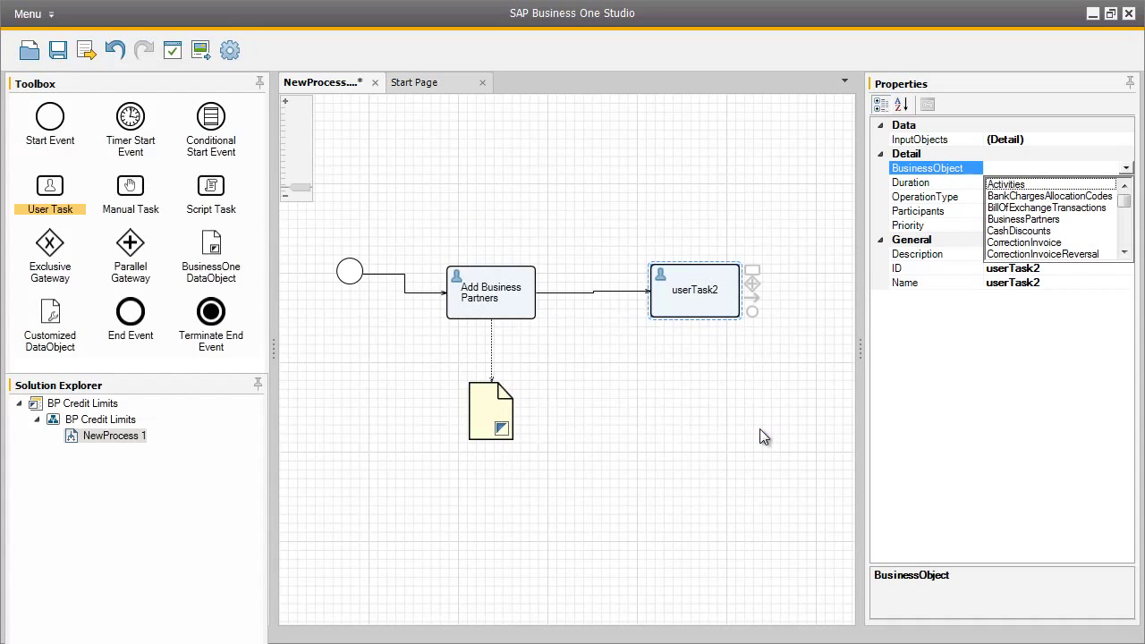
left_click(1038, 220)
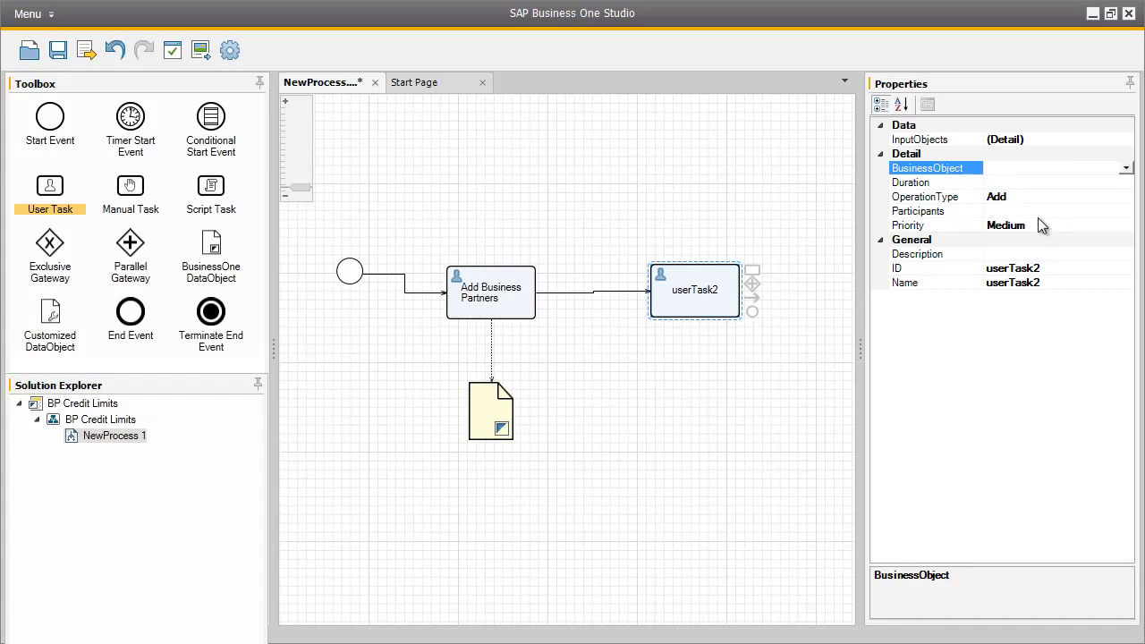
Step: Set userTask2's operation type to Update
left_click(1041, 226)
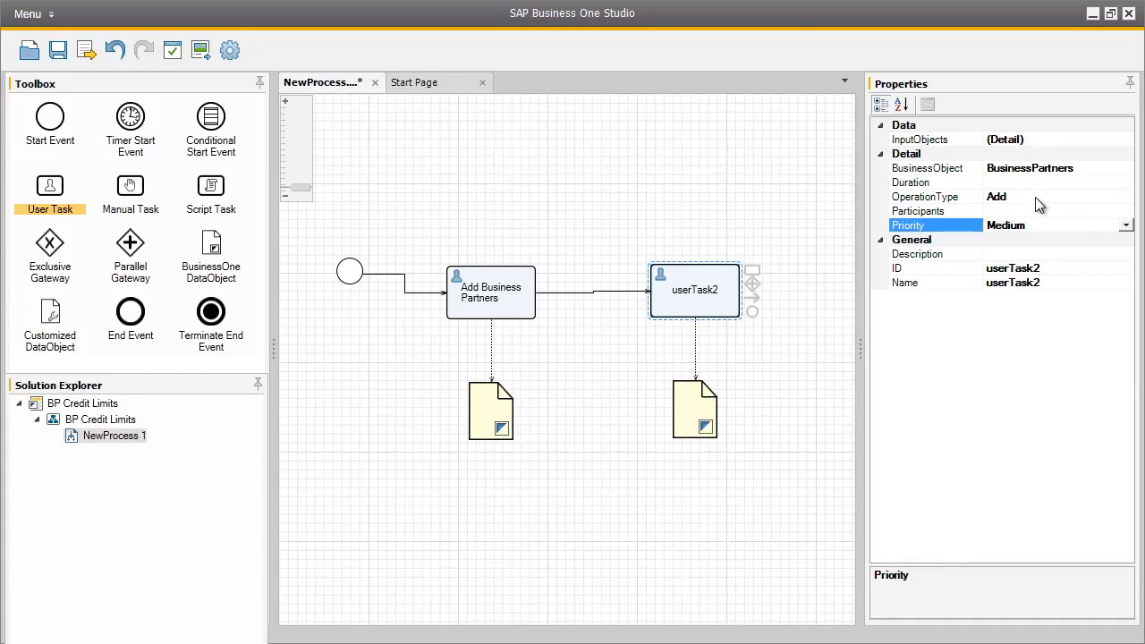
left_click(1036, 197)
left_click(1126, 198)
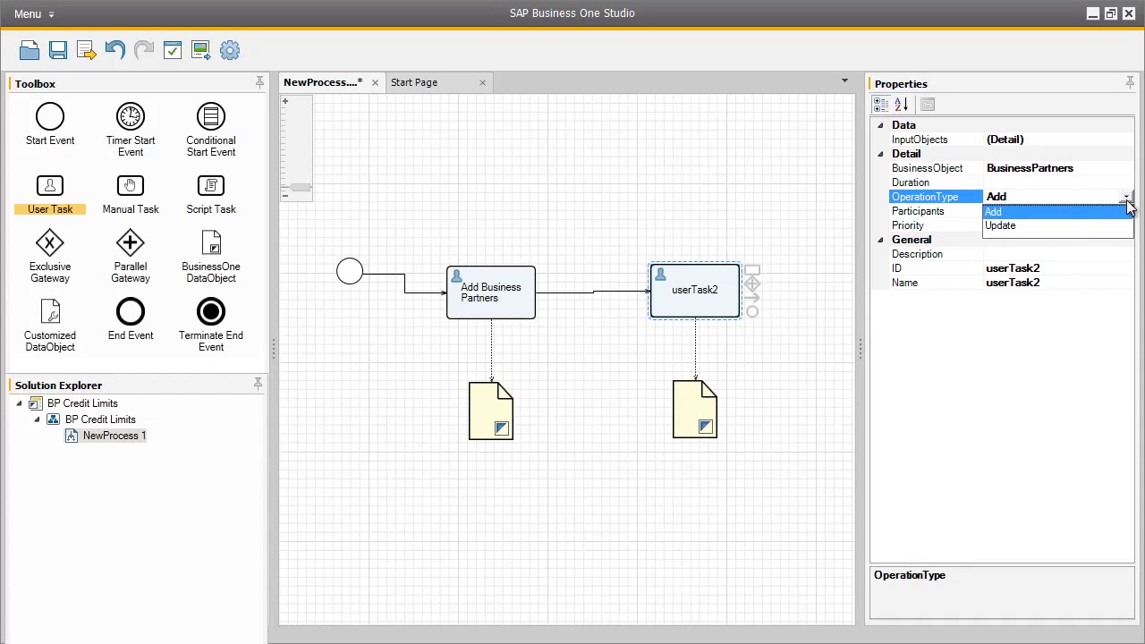
left_click(1118, 227)
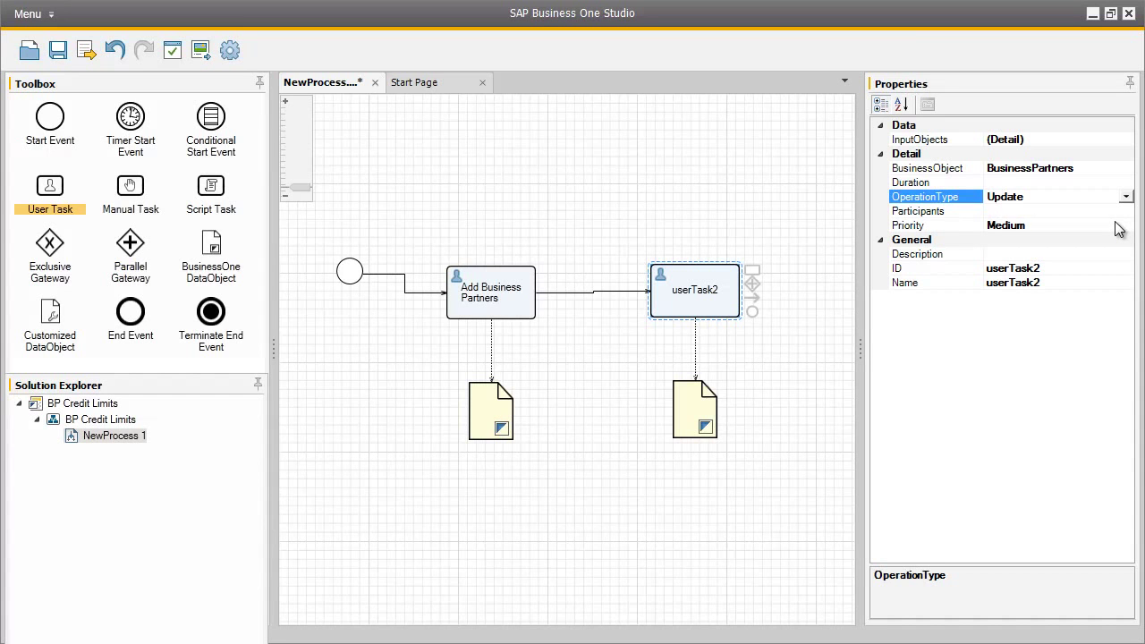
Step: Give the task ID UpdateBP, name Update Payment Terms, and description 'Assign credit limit terms for this business partner'
left_click(1033, 268)
type("UpdateBP")
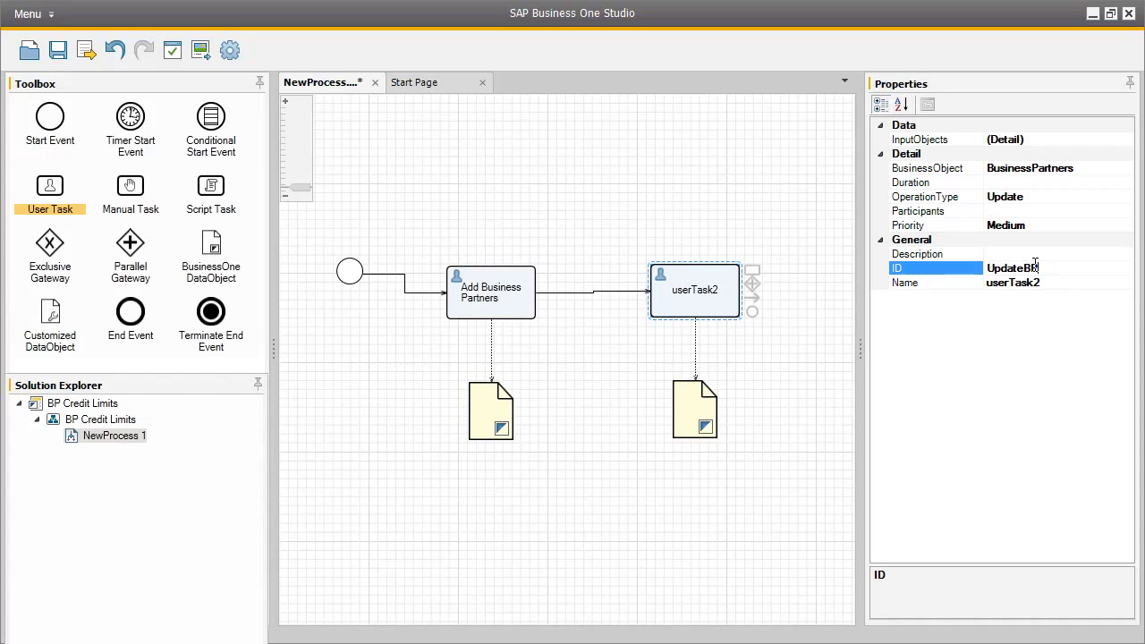
left_click(1035, 282)
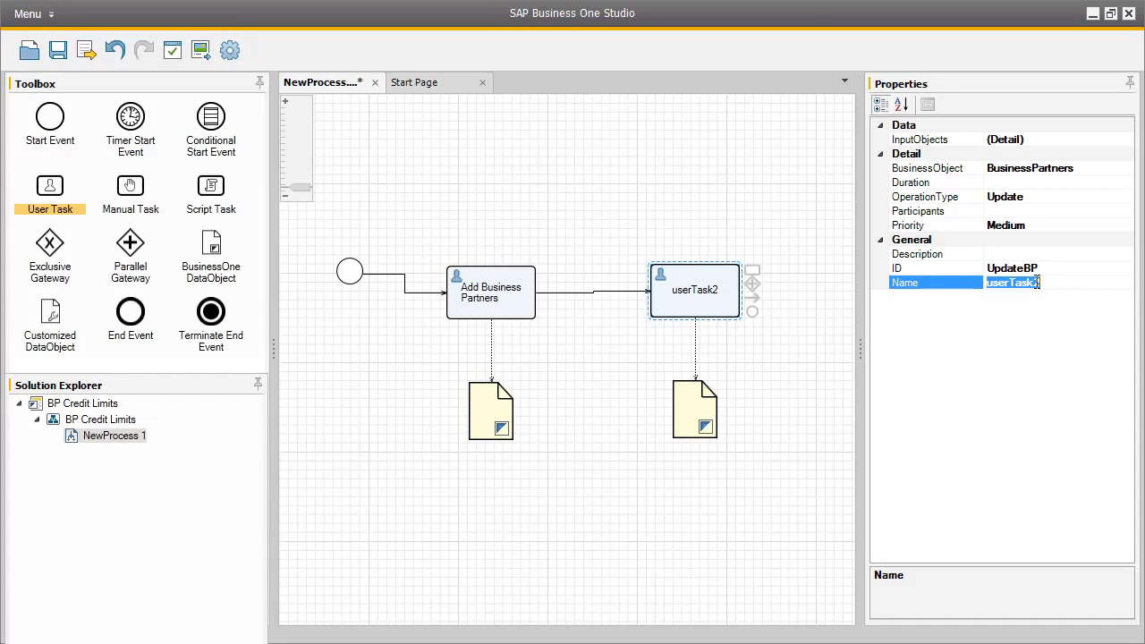
key("BackSpace")
type("Update")
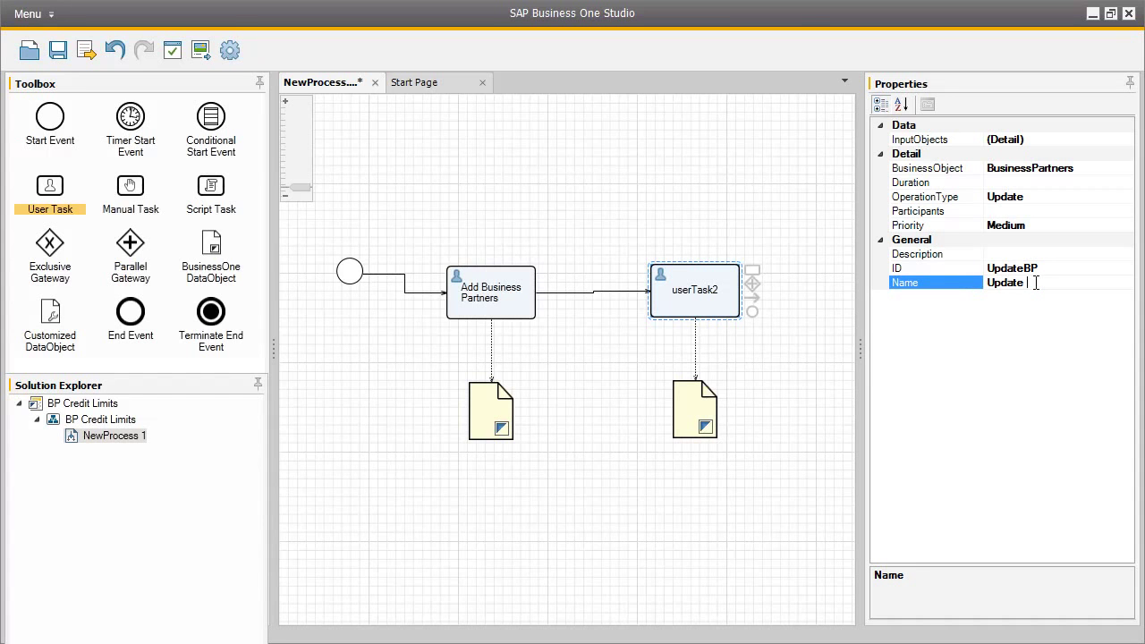
type(" Payment Terms")
left_click(1007, 255)
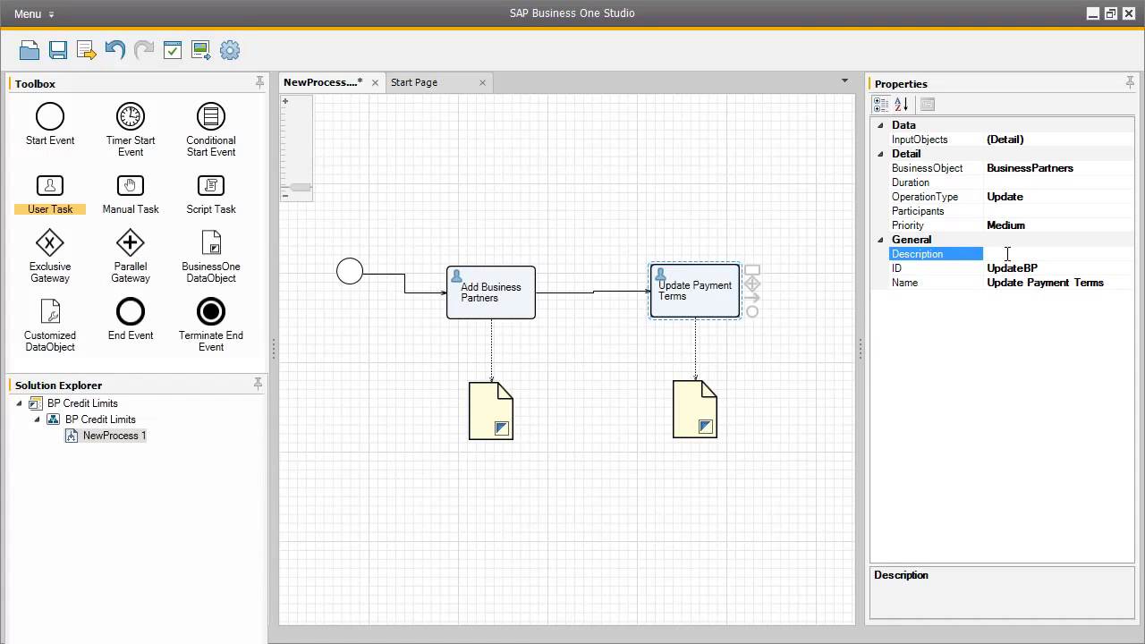
type("Assign credit limit terms f")
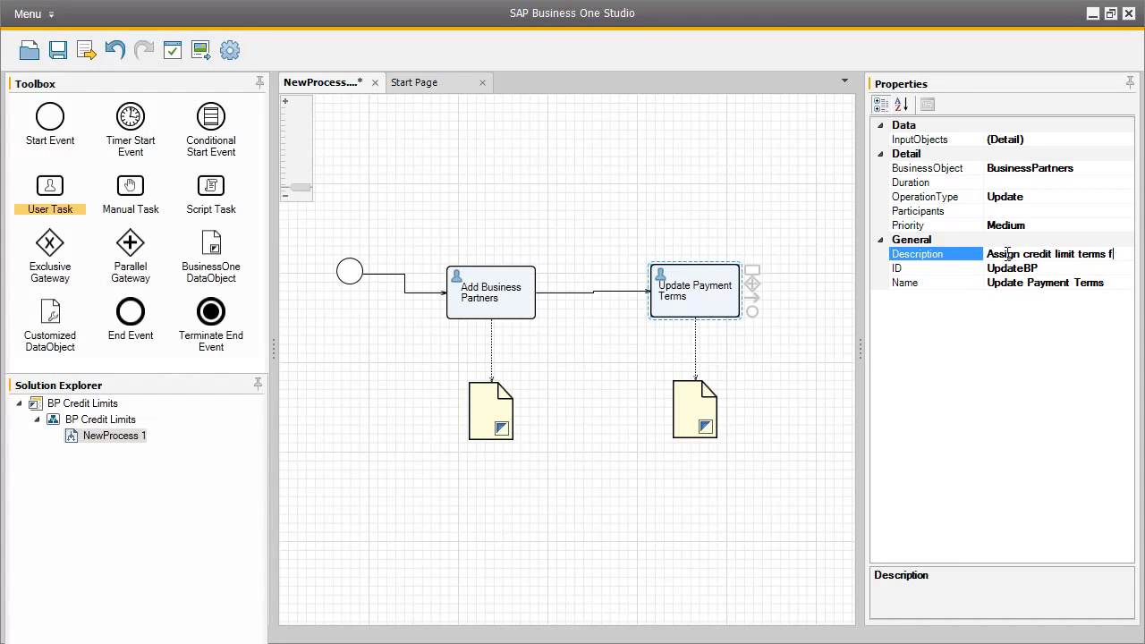
type("or this business partner")
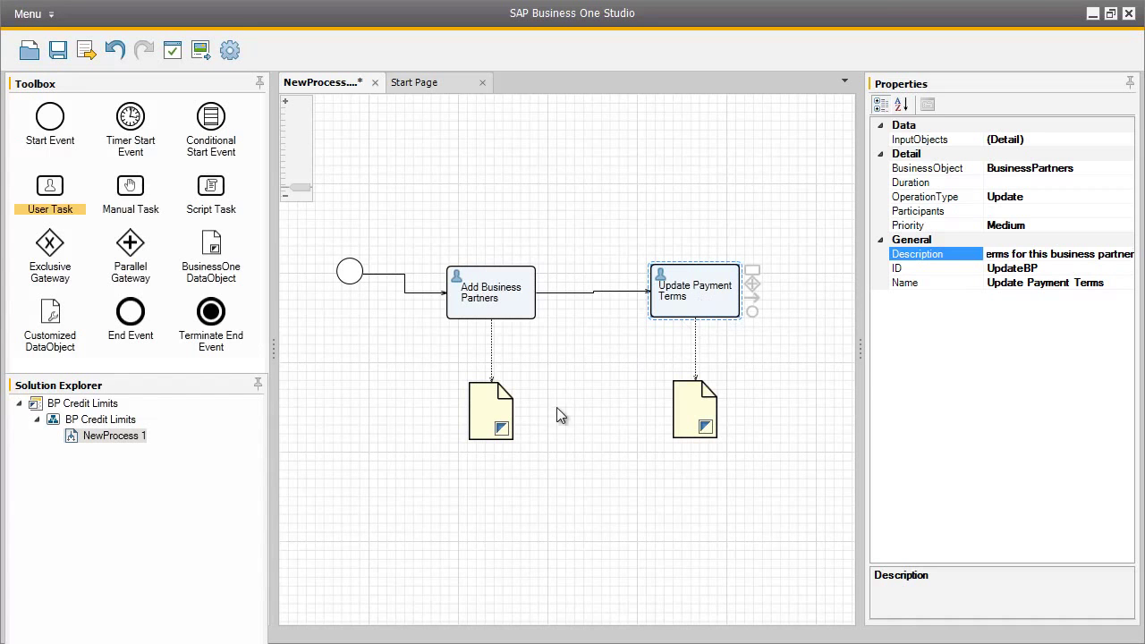
Step: Connect the Business Partner data object to Update Payment Terms as an input with Command expression type
left_click(497, 416)
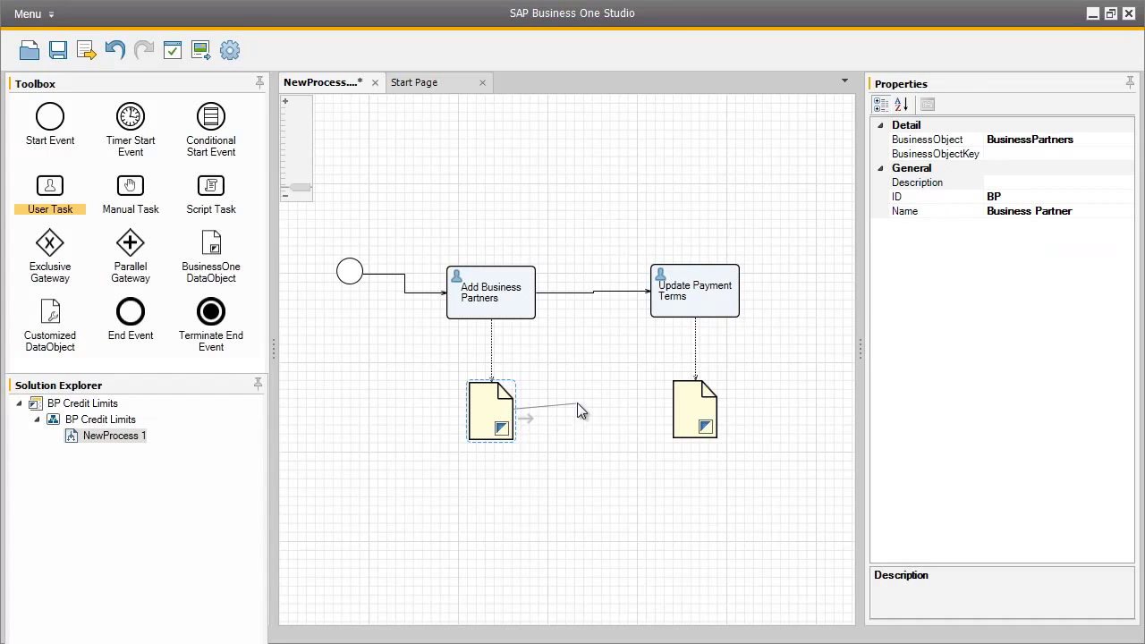
left_click_drag(577, 408, 662, 317)
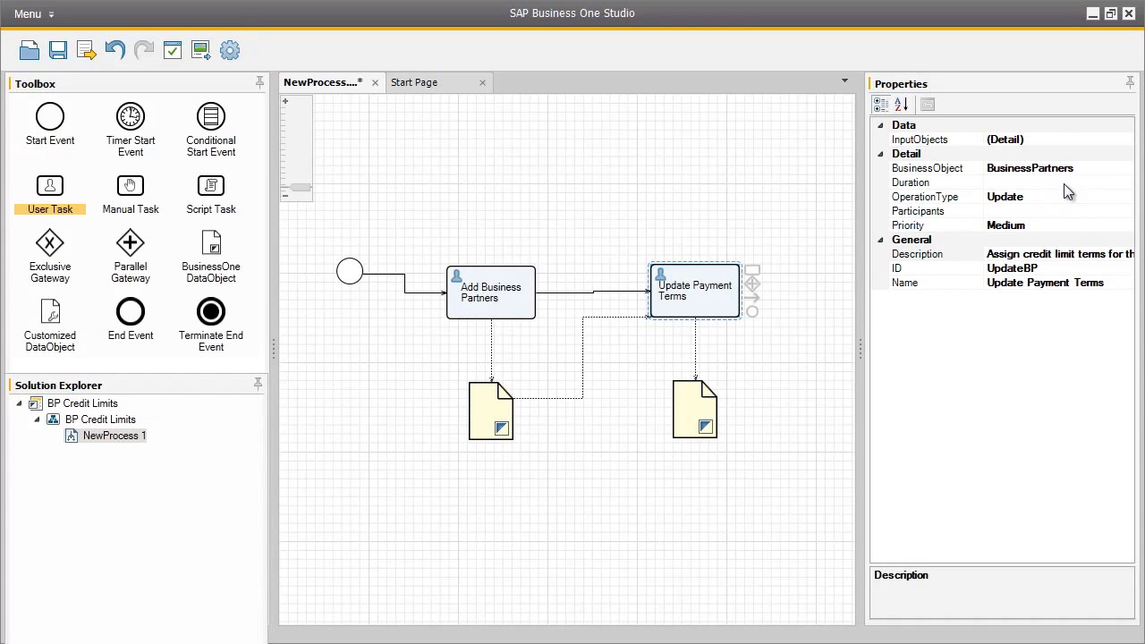
left_click(1091, 140)
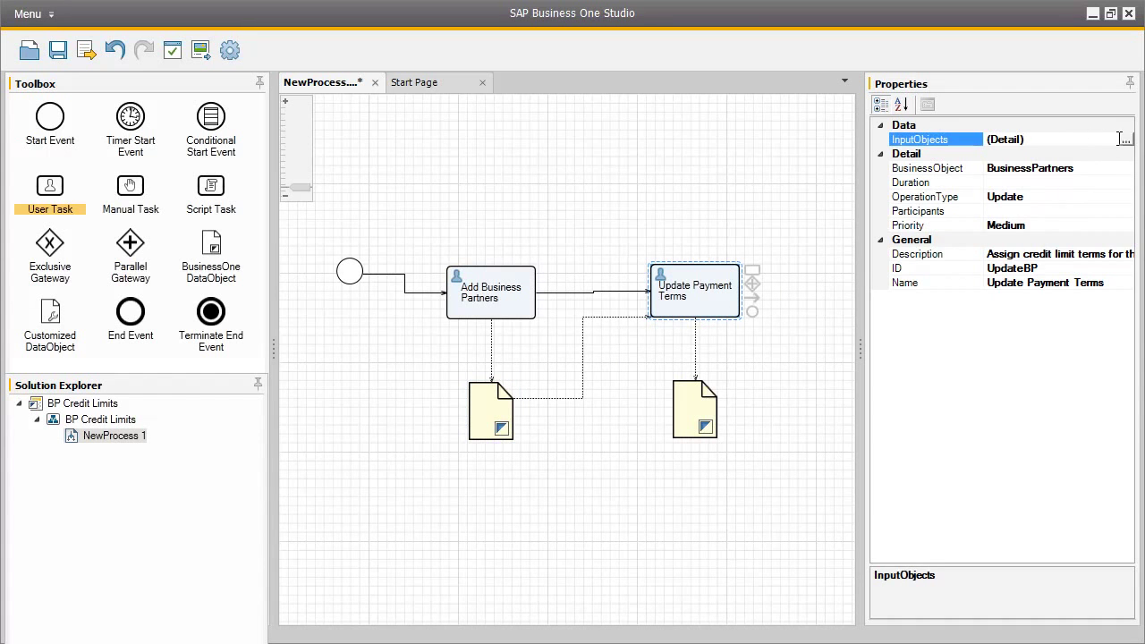
left_click(1126, 141)
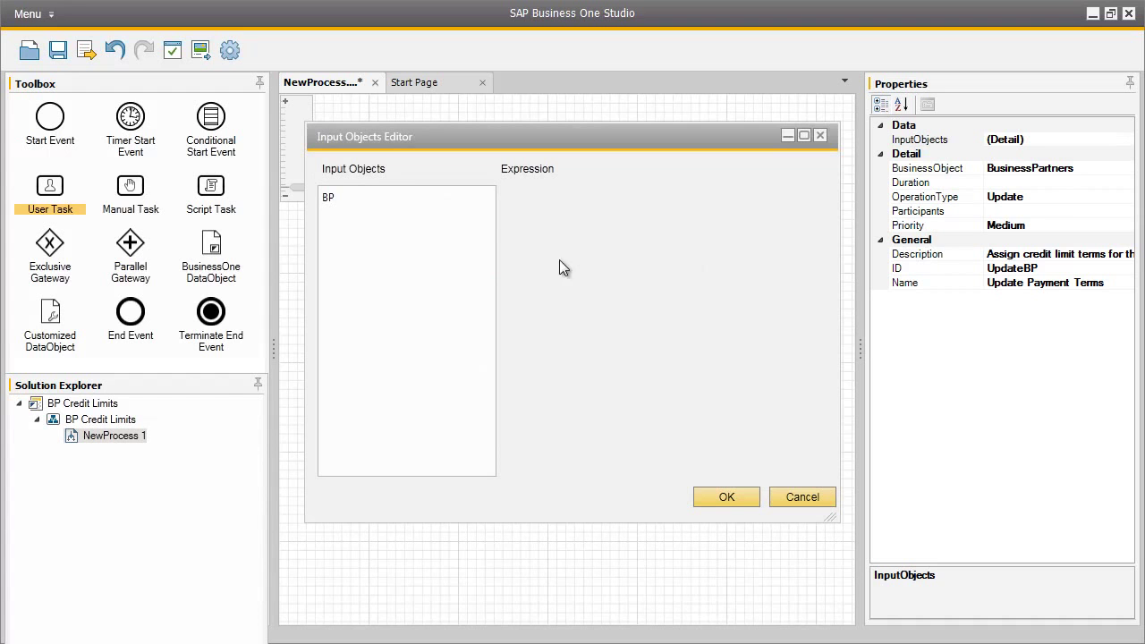
left_click(337, 199)
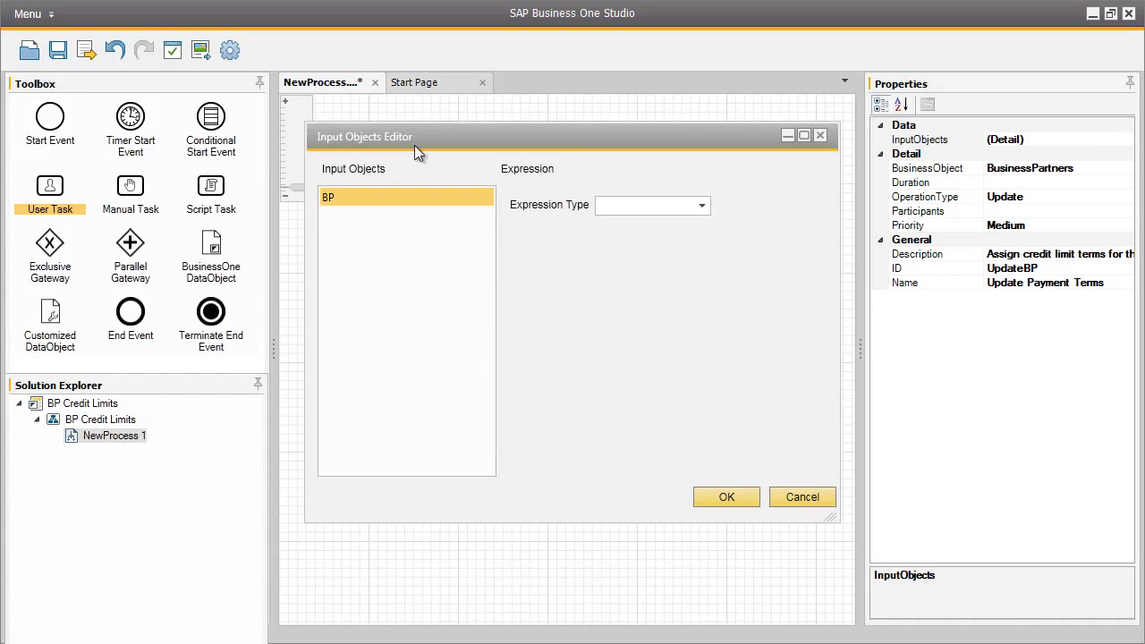
left_click_drag(419, 136, 663, 138)
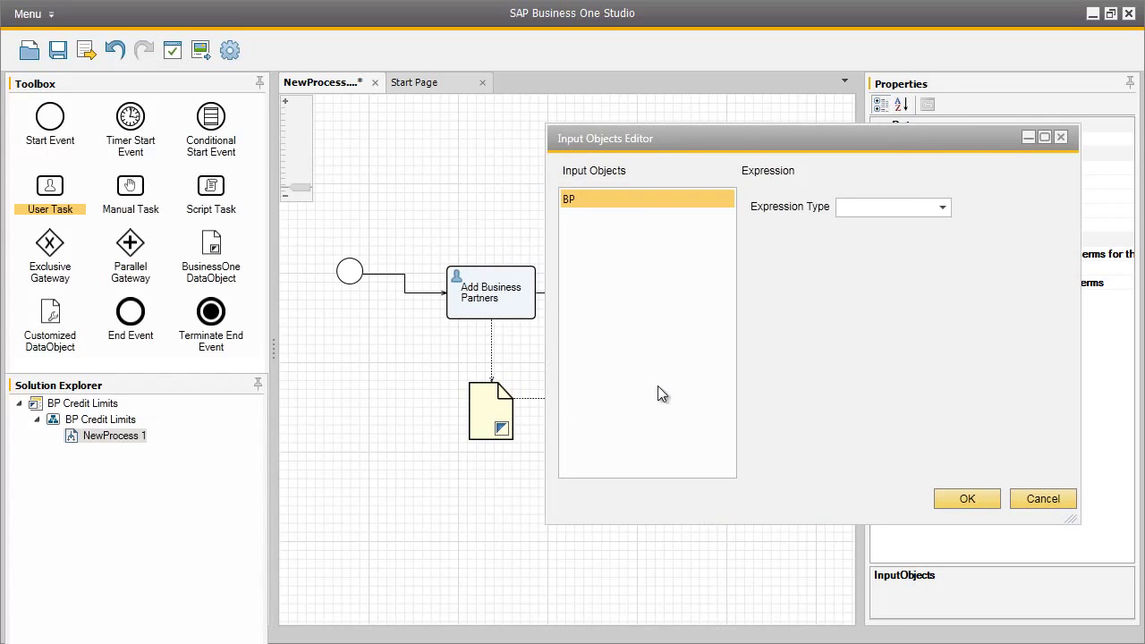
left_click(944, 207)
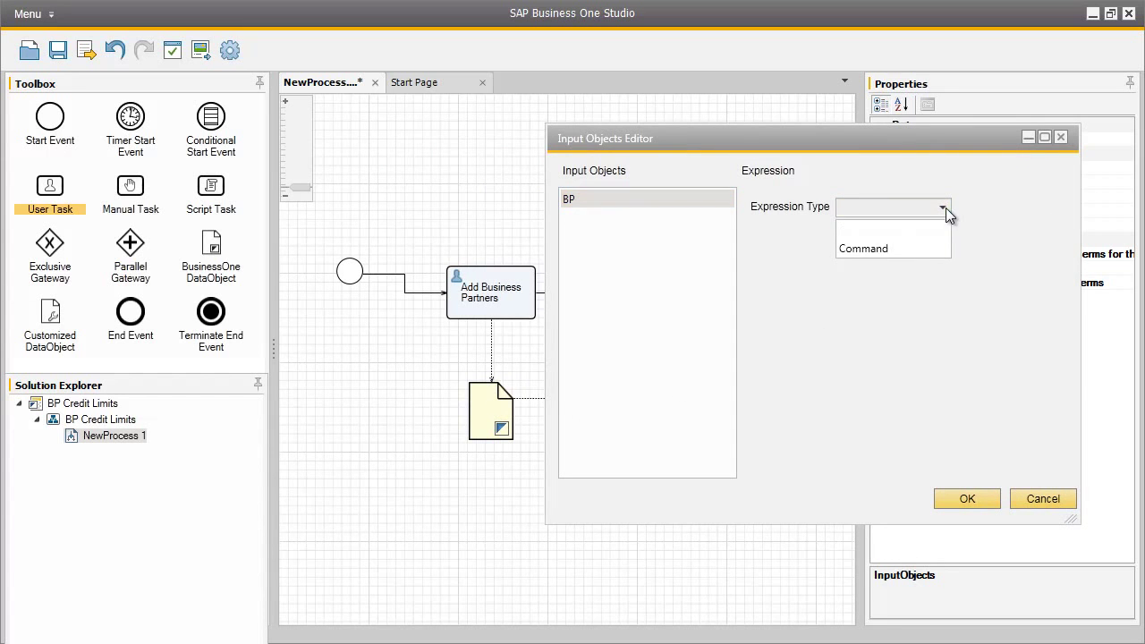
left_click(922, 247)
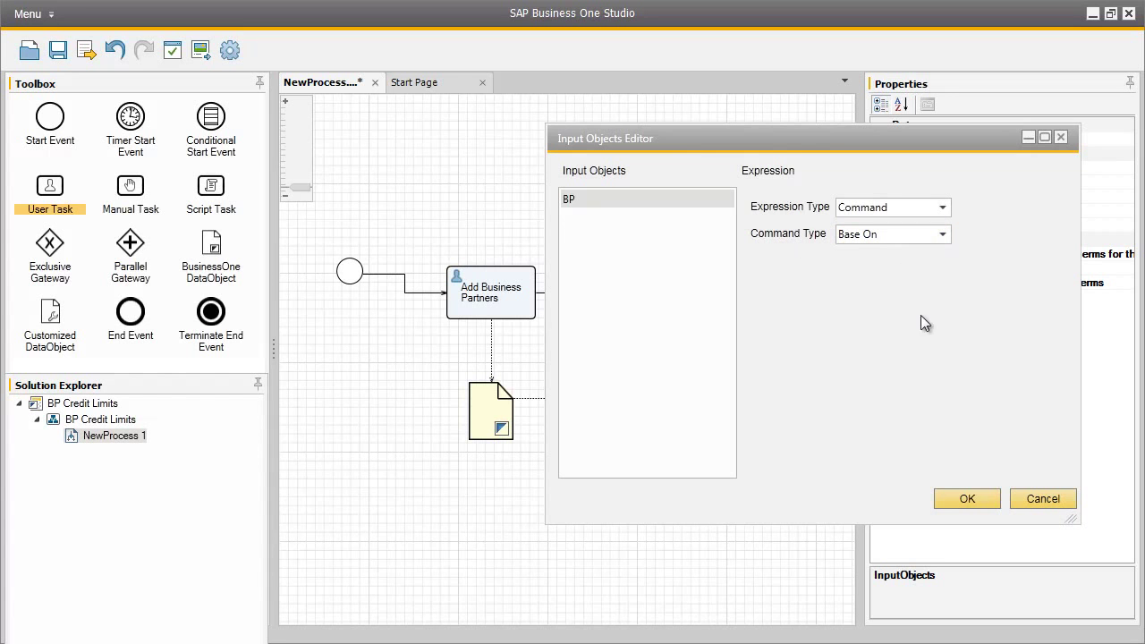
left_click(970, 498)
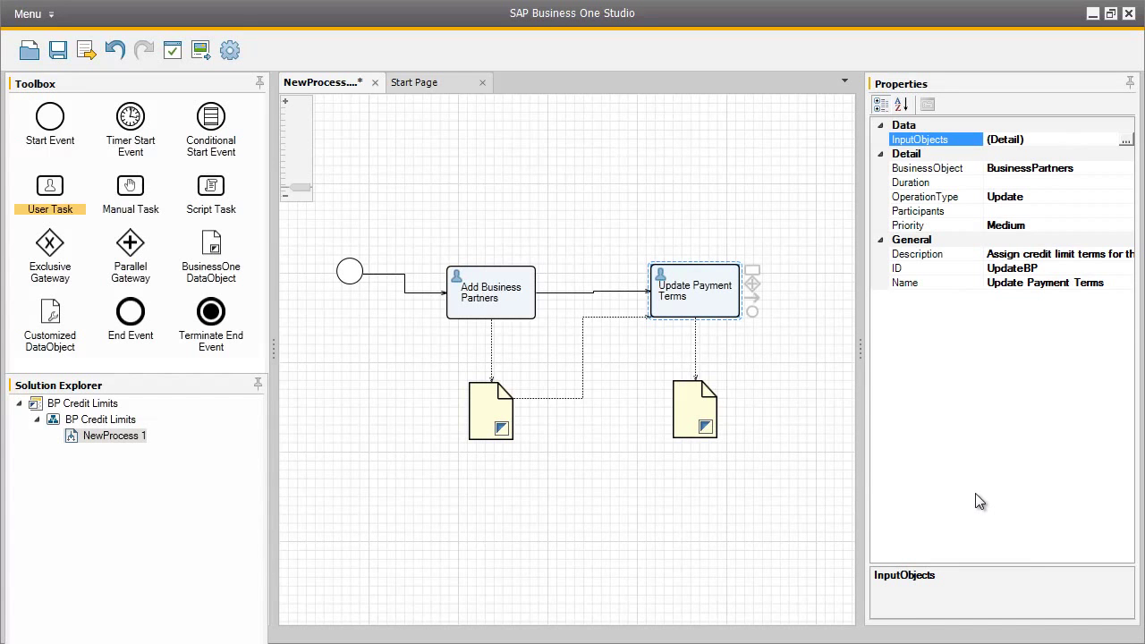
Step: Add the entered Business One user as the Update Payment Terms participant, skipping the Company Login
left_click(1052, 211)
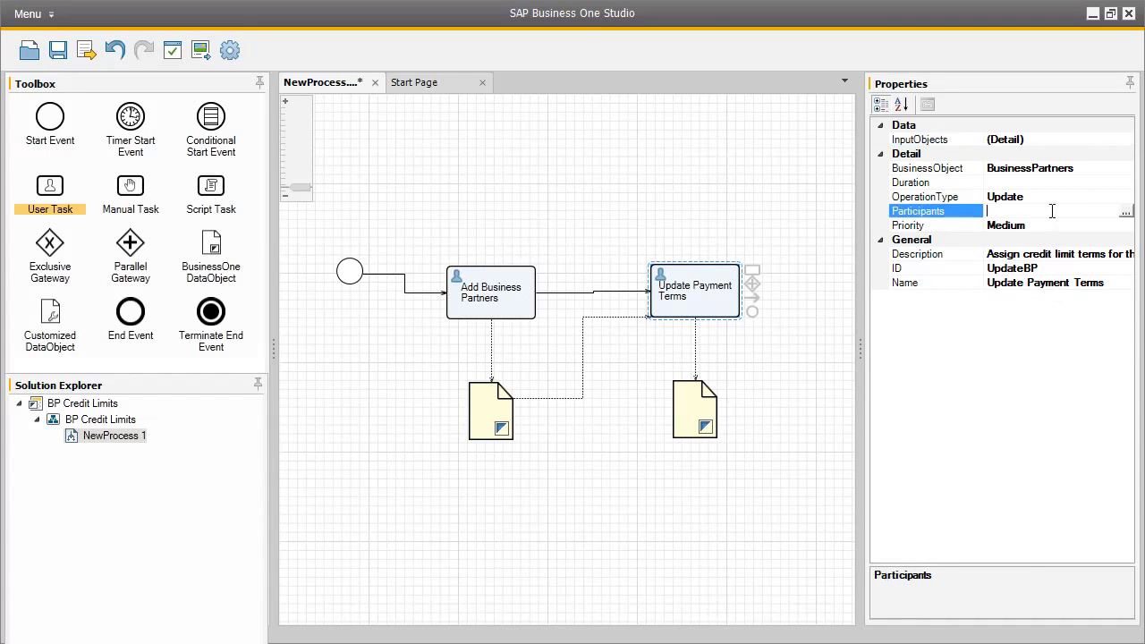
left_click(1127, 215)
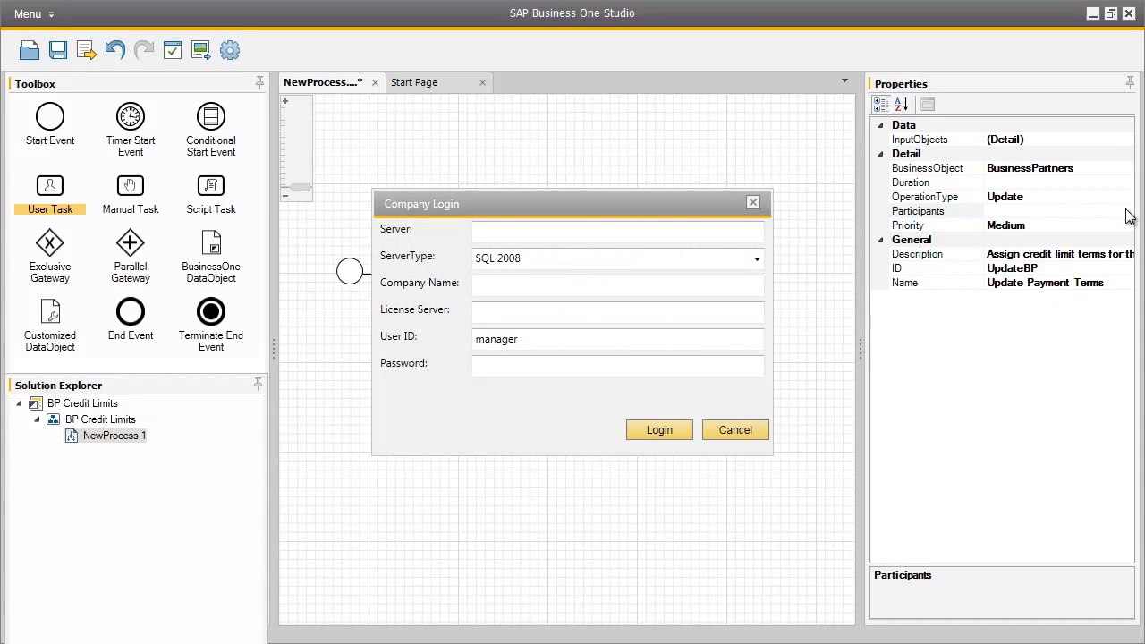
left_click(747, 428)
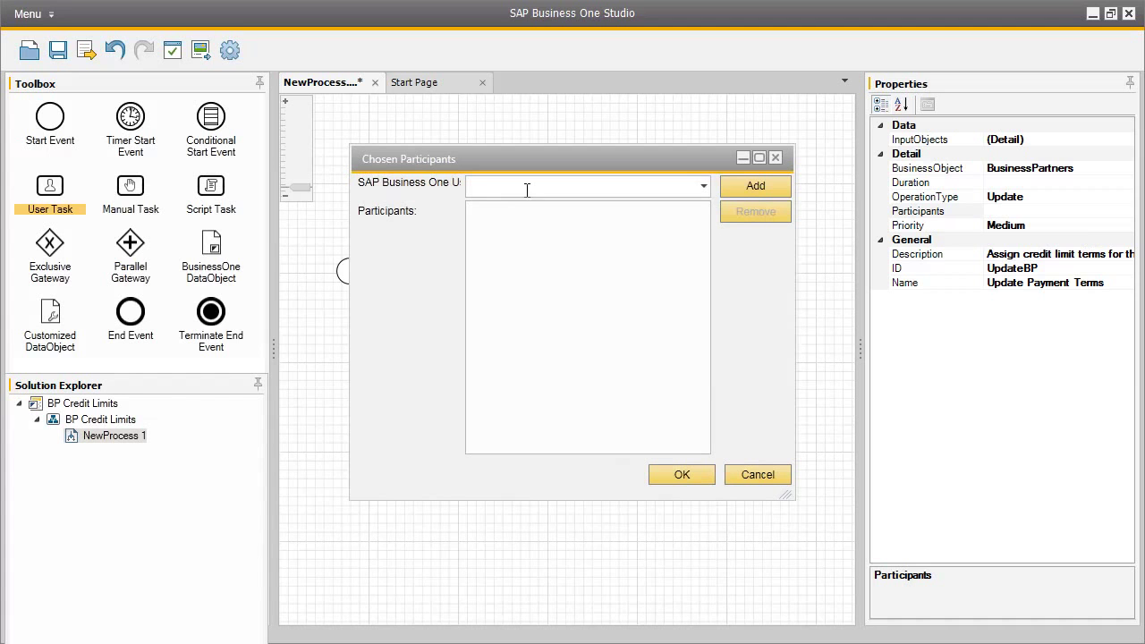
type("bill")
left_click(752, 185)
left_click(609, 214)
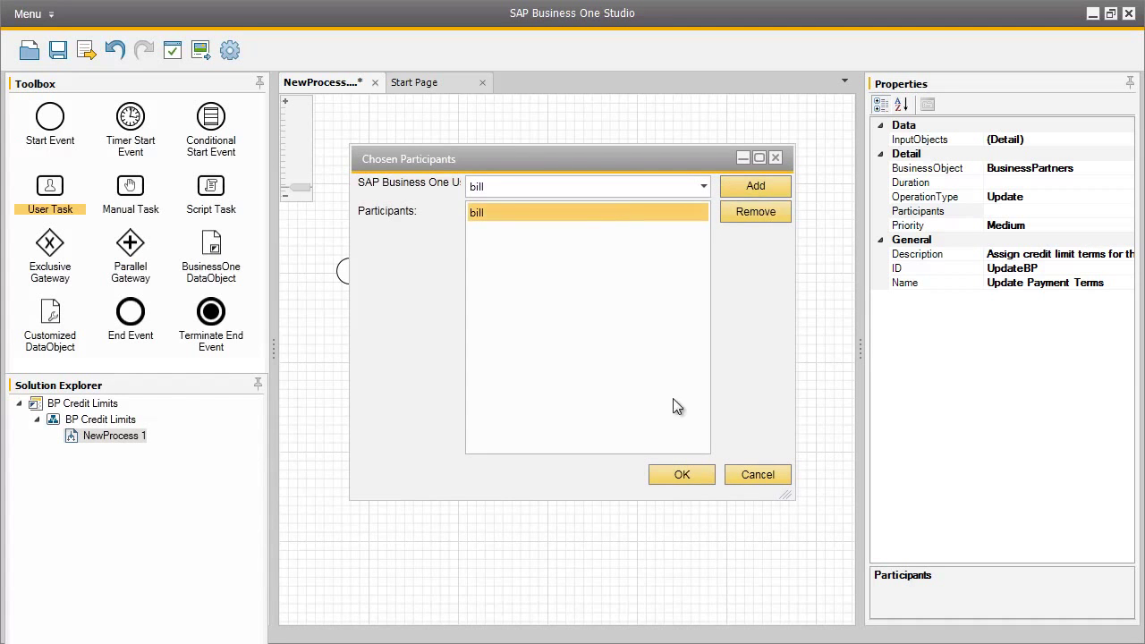
left_click(686, 472)
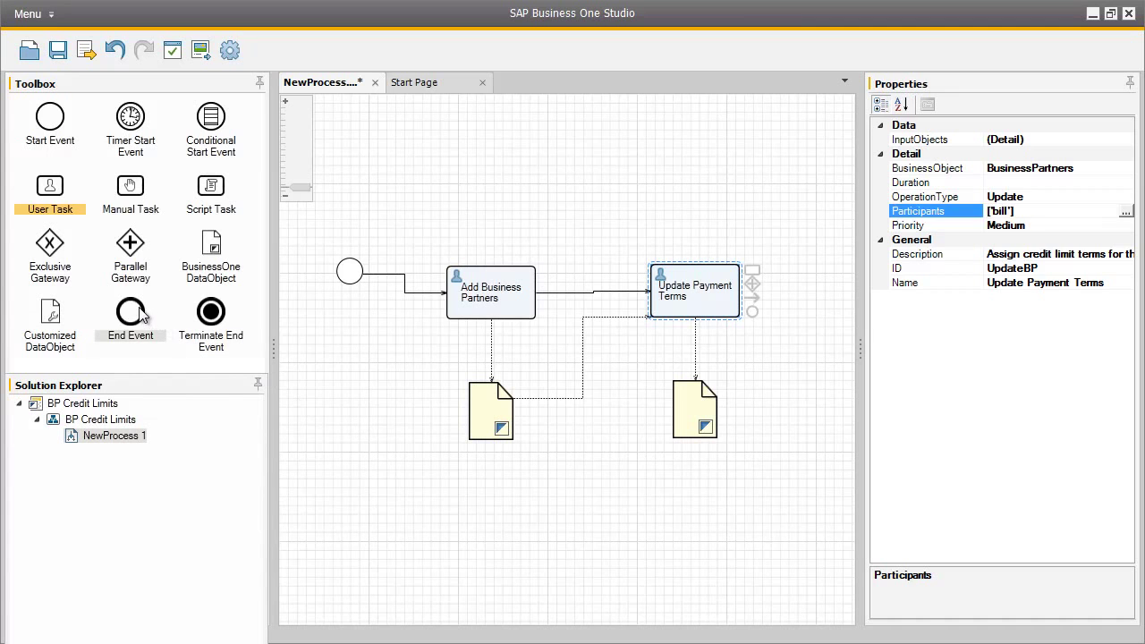
Step: Add endEvent1 after Update Payment Terms, connect them, and save the process
left_click_drag(139, 309, 827, 302)
left_click_drag(752, 298, 831, 309)
left_click(830, 306)
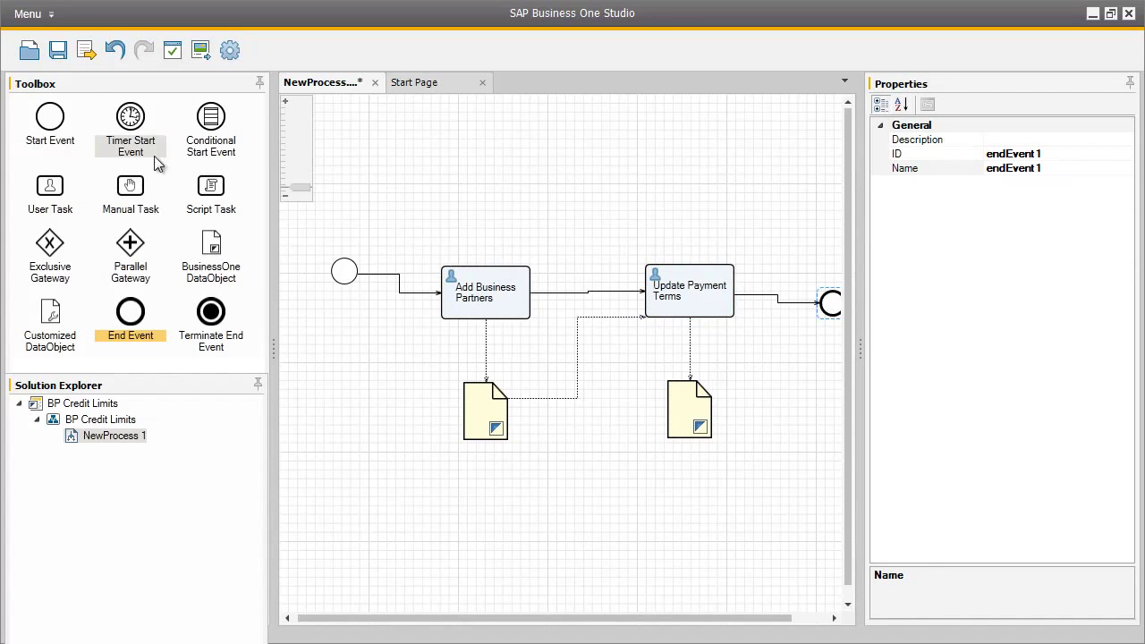
left_click(58, 52)
Step: Export the process as BPCreditLimits in the Workflow folder
left_click(85, 50)
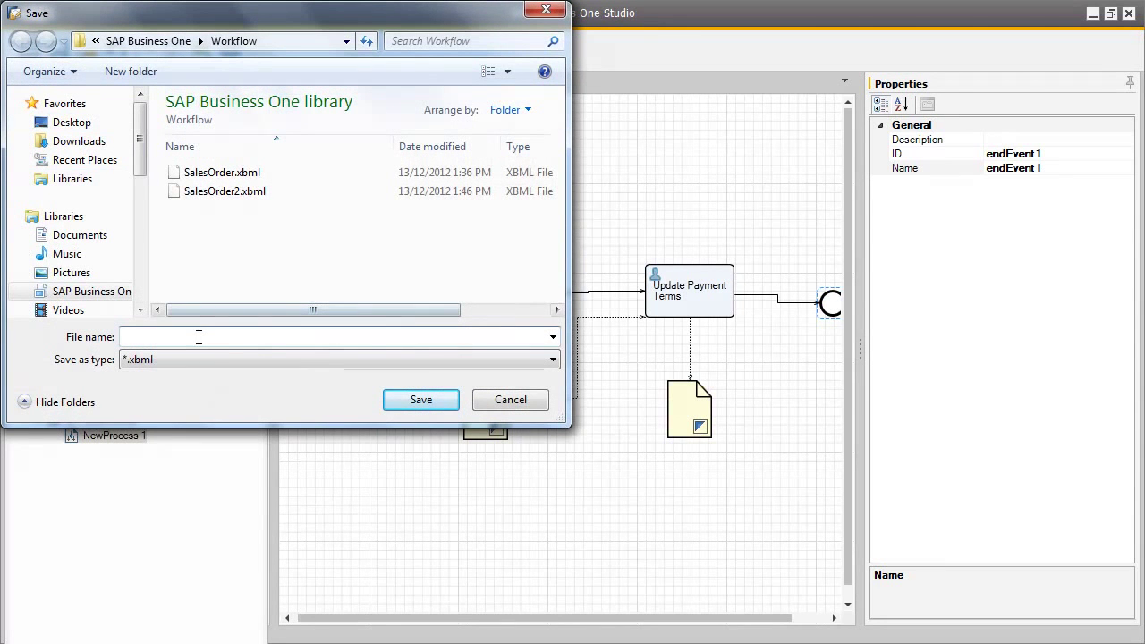
type("BPCreditLimi")
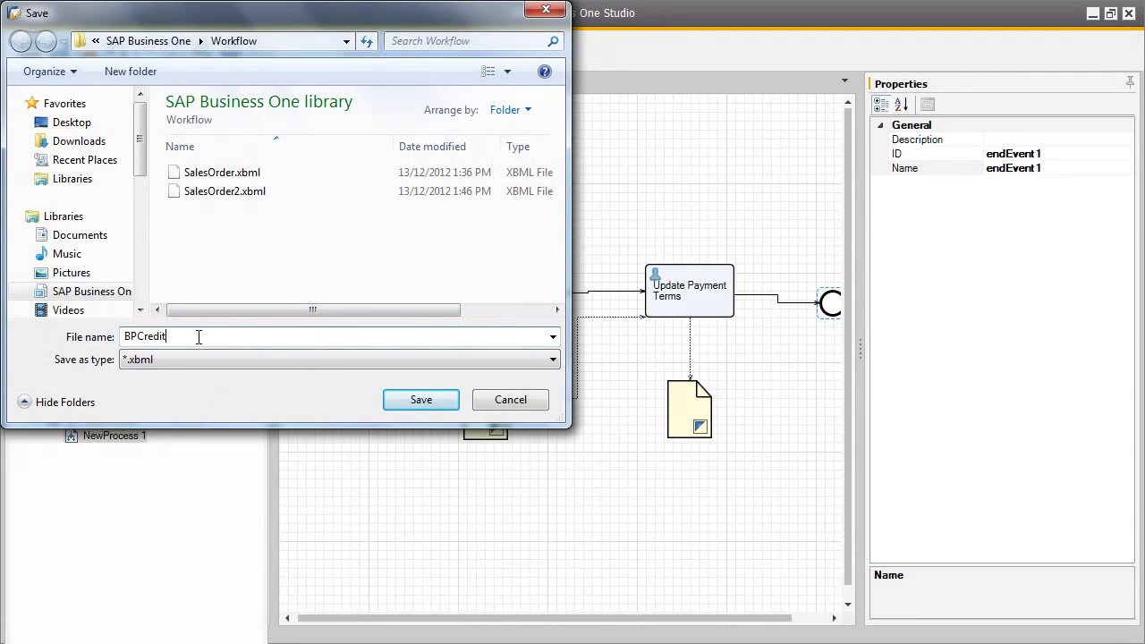
type("ts")
left_click(429, 404)
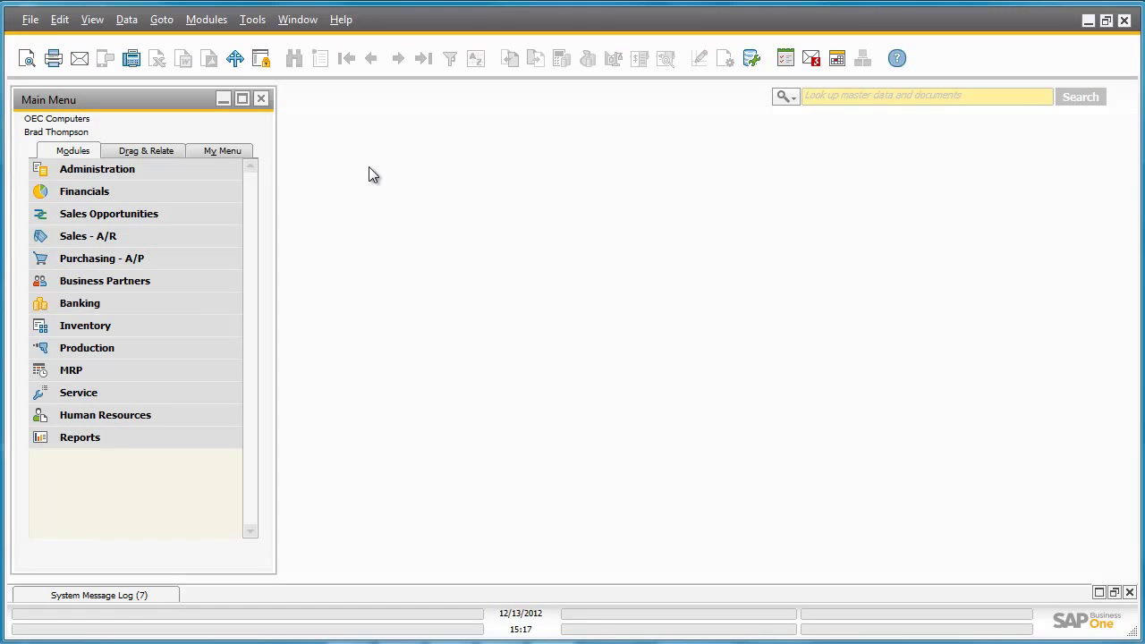
Step: Open Workflow Manager from Administration > Workflow in the Main Menu
left_click(214, 169)
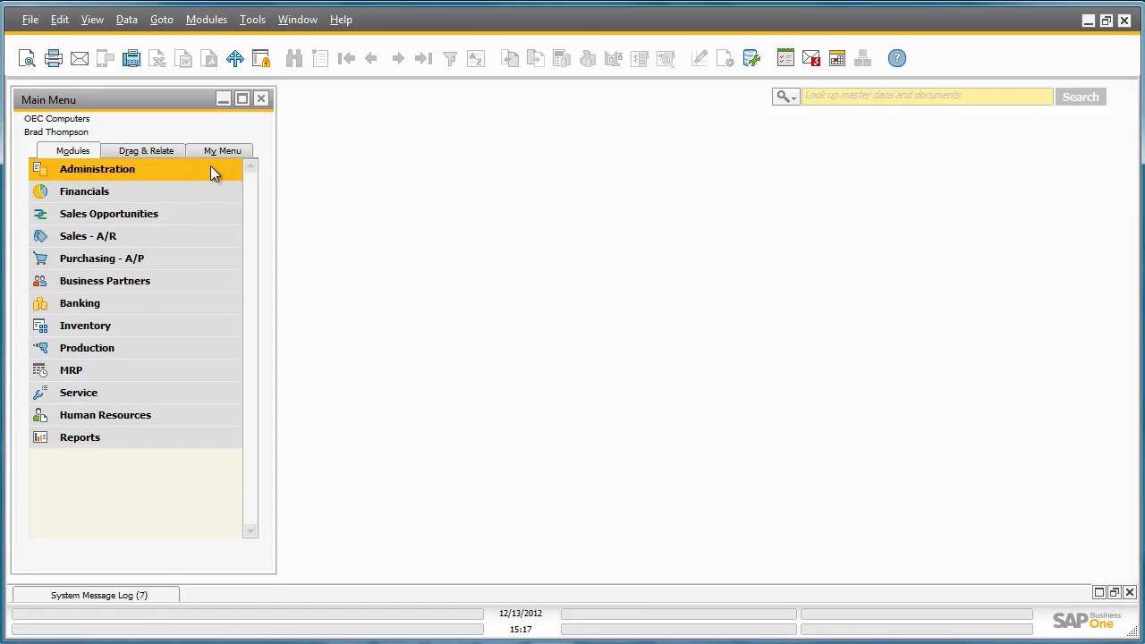
left_click(212, 394)
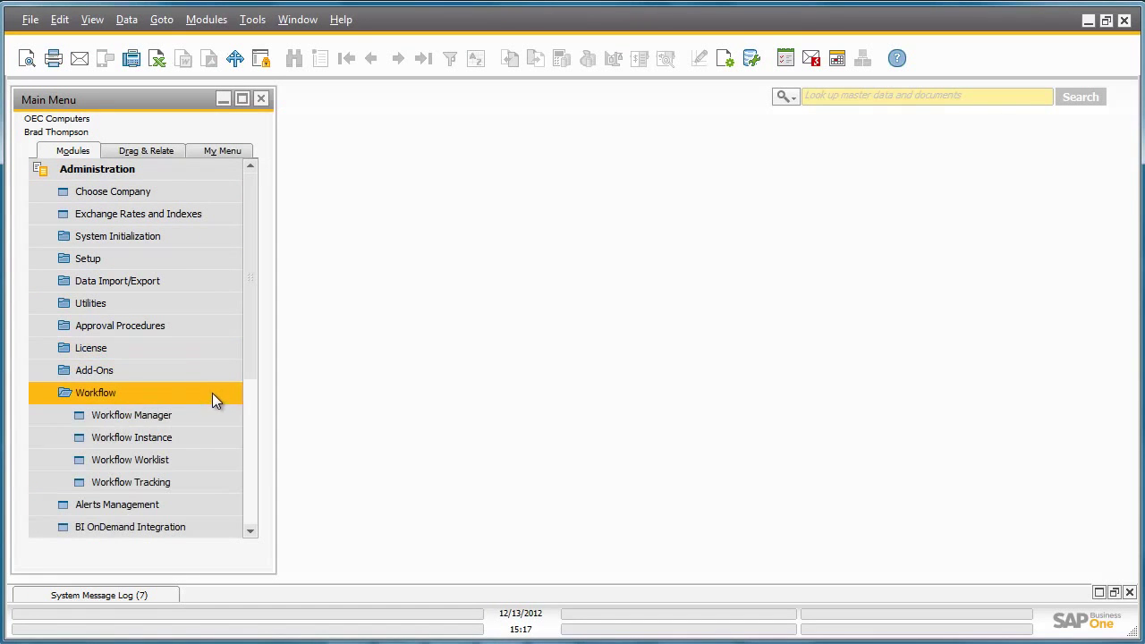
left_click(213, 411)
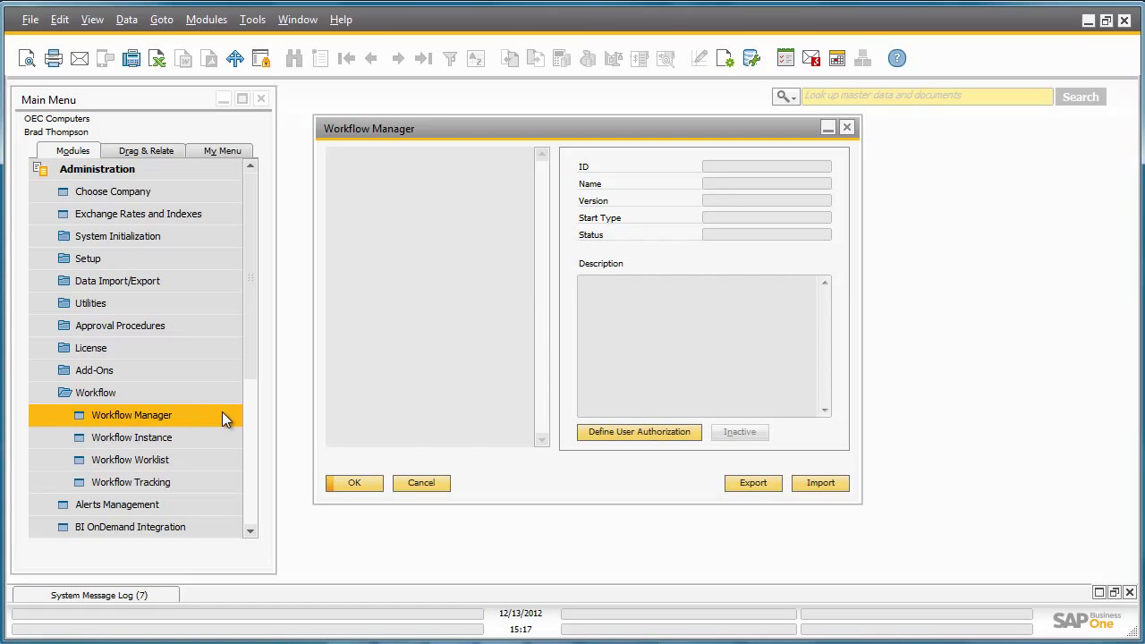
Step: Import BPCreditLimits.xbml from the Workflow folder into Workflow Manager
left_click(814, 481)
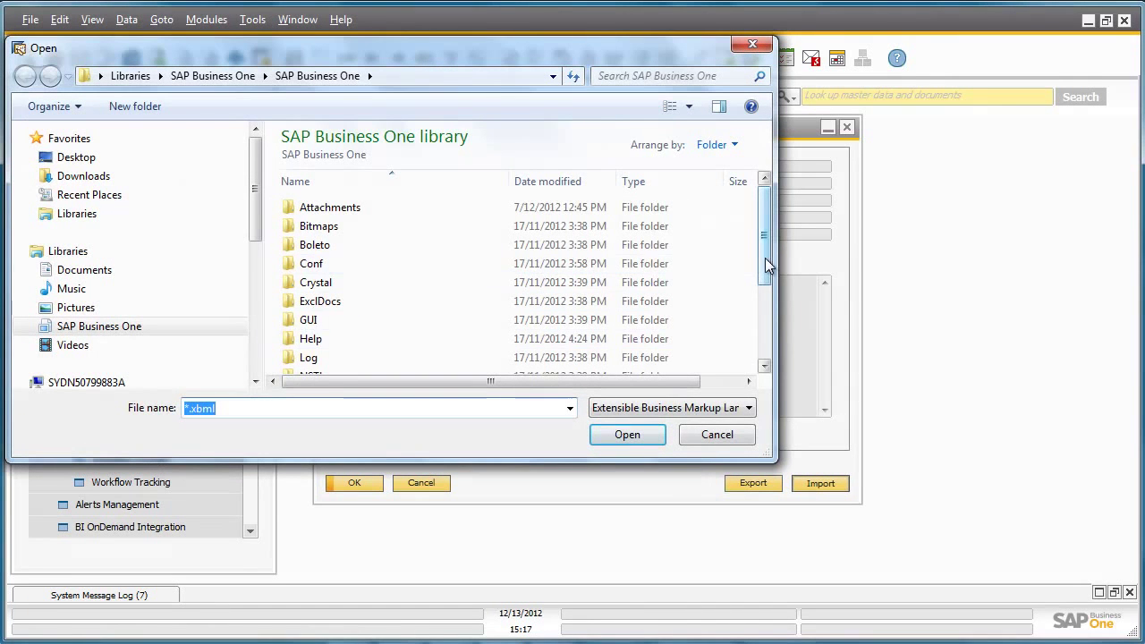
left_click_drag(765, 258, 773, 338)
left_click(452, 367)
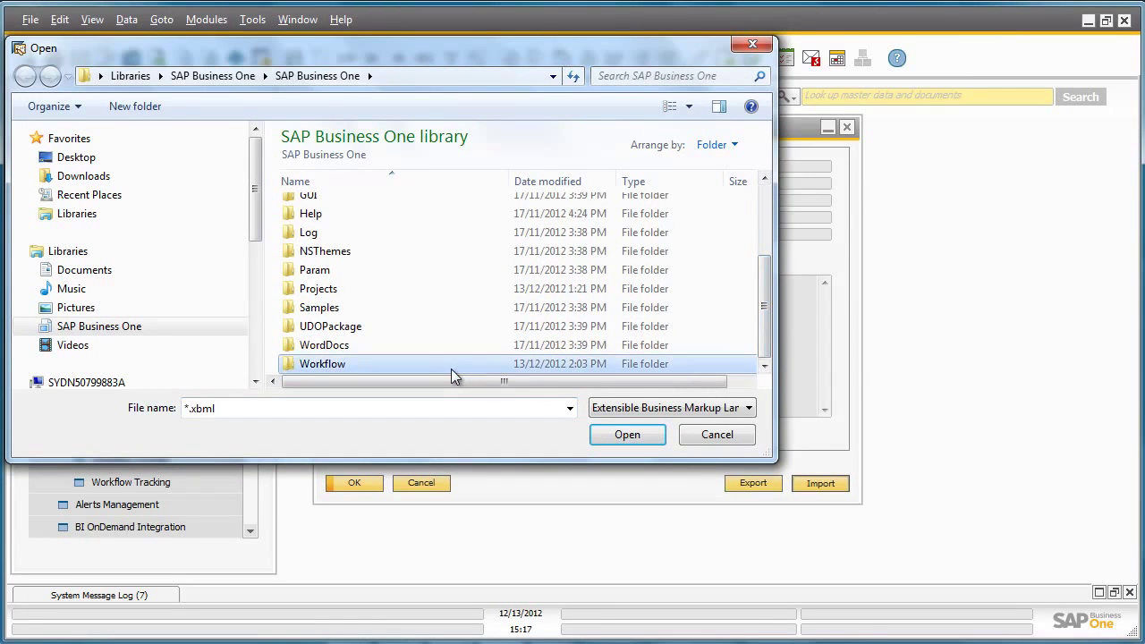
double_click(452, 367)
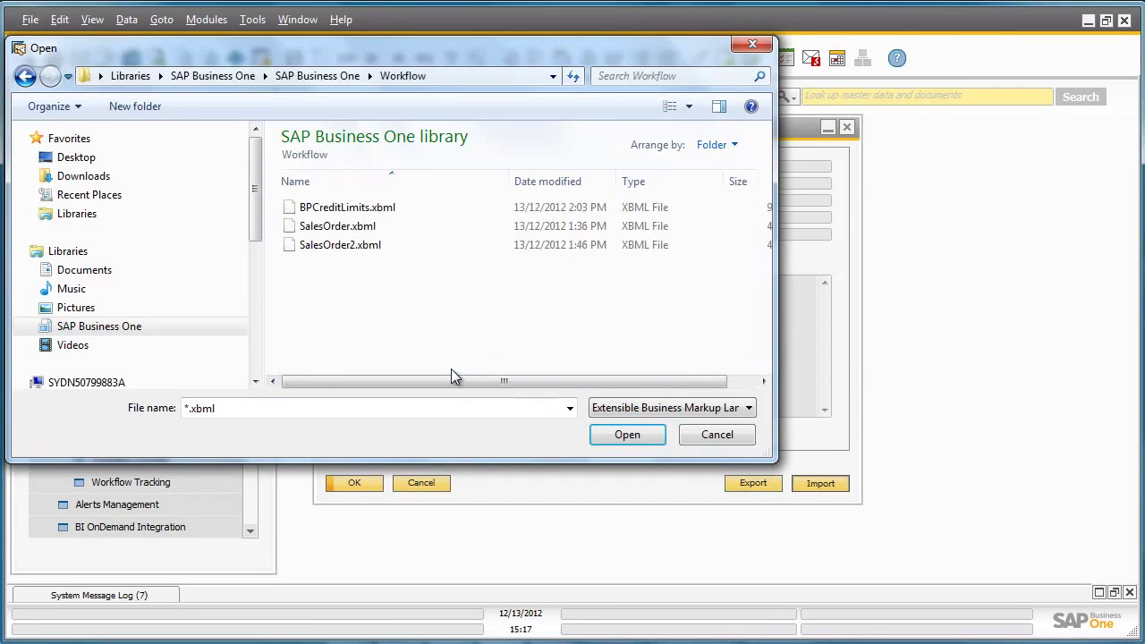
double_click(359, 209)
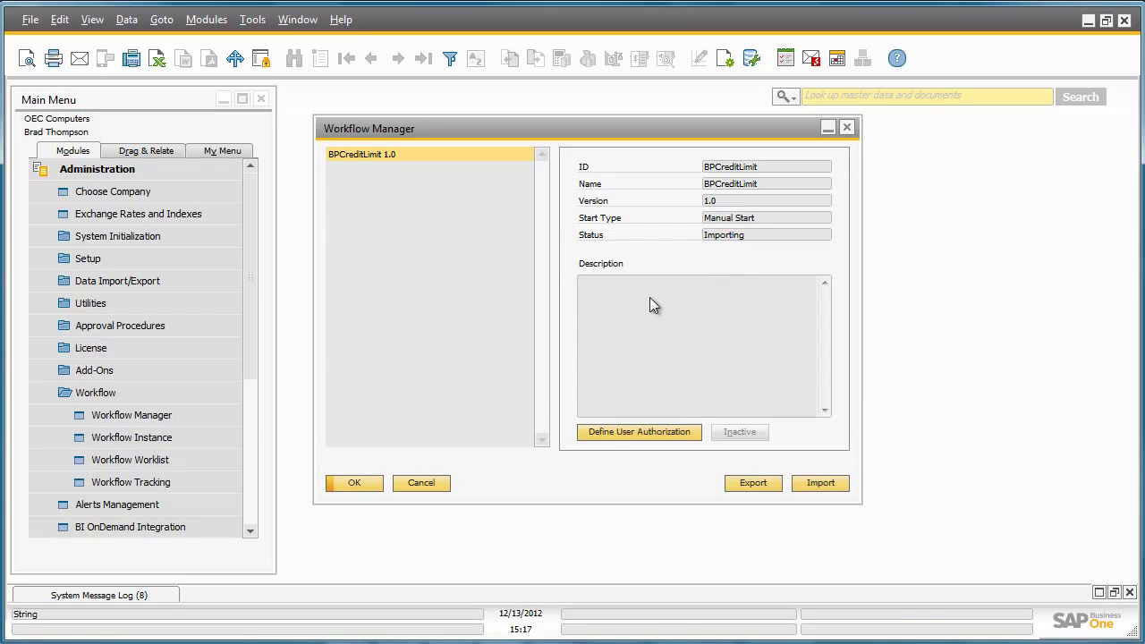
Step: Reopen Workflow Manager to refresh the status, activate BPCreditLimit 1.0, then close it
left_click(368, 484)
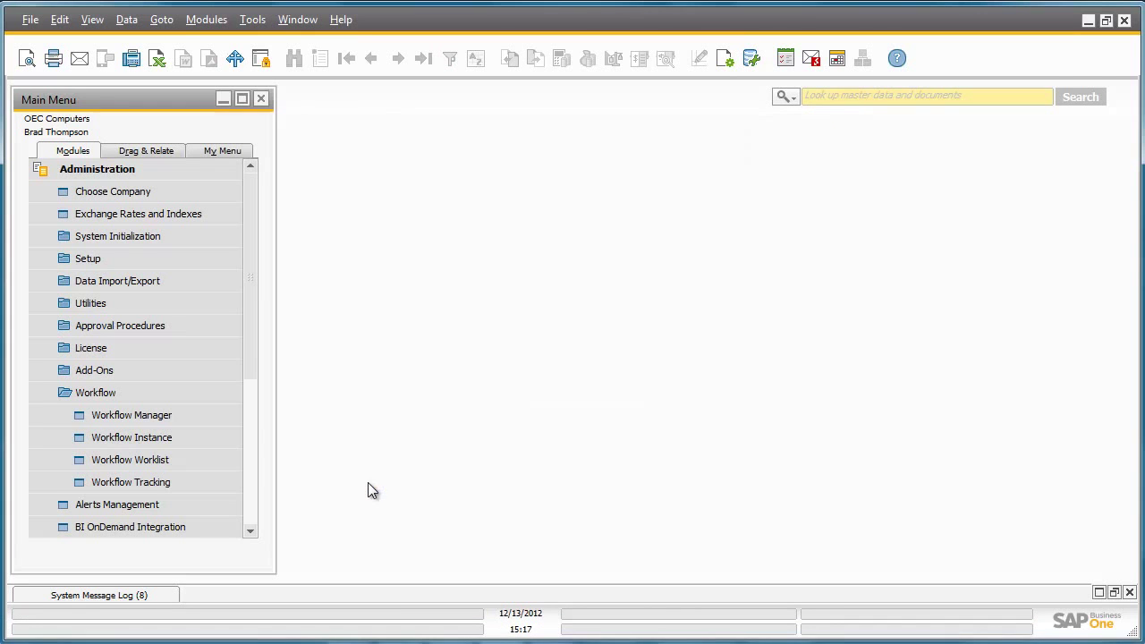
left_click(211, 417)
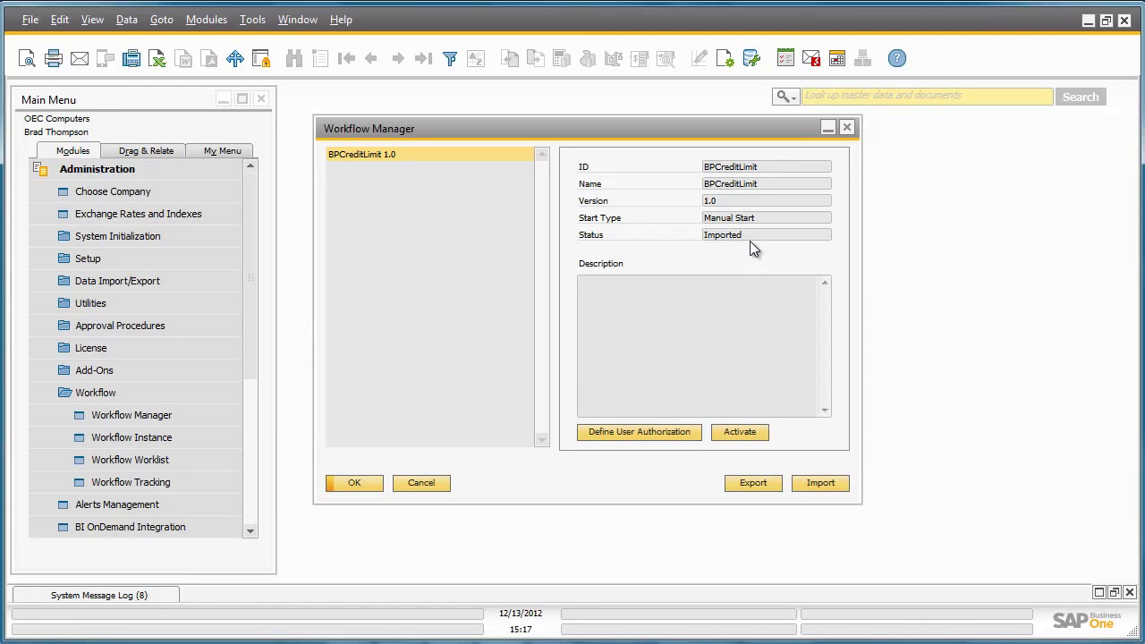
left_click(749, 432)
left_click(364, 483)
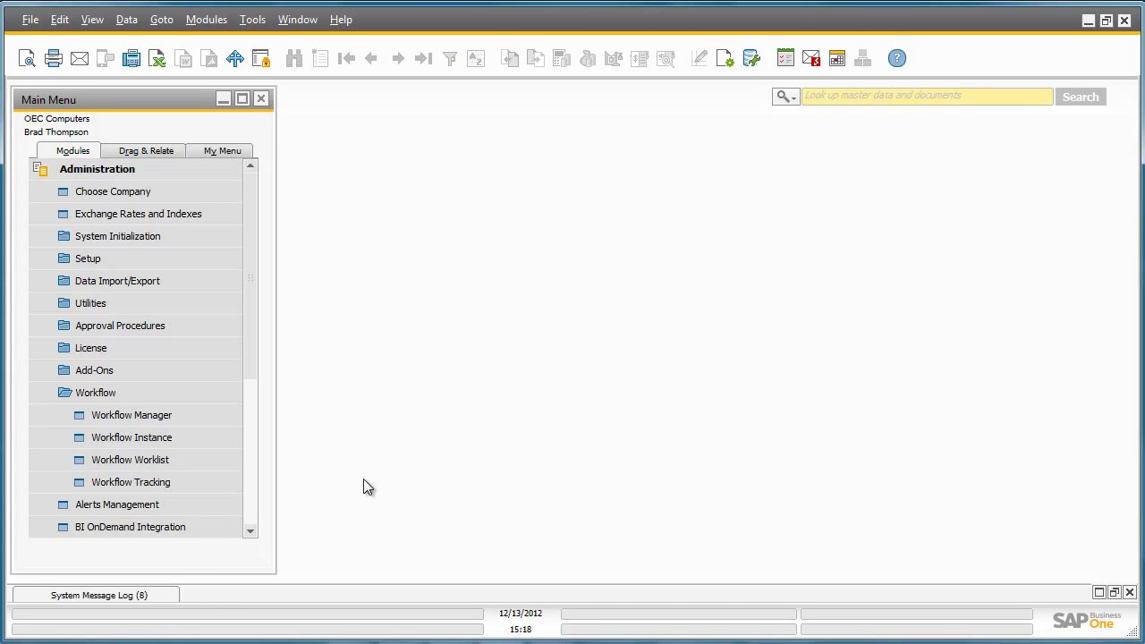
Step: Start a BPCreditLimit 1.0 workflow instance via Action > Start, then close the window
left_click(215, 445)
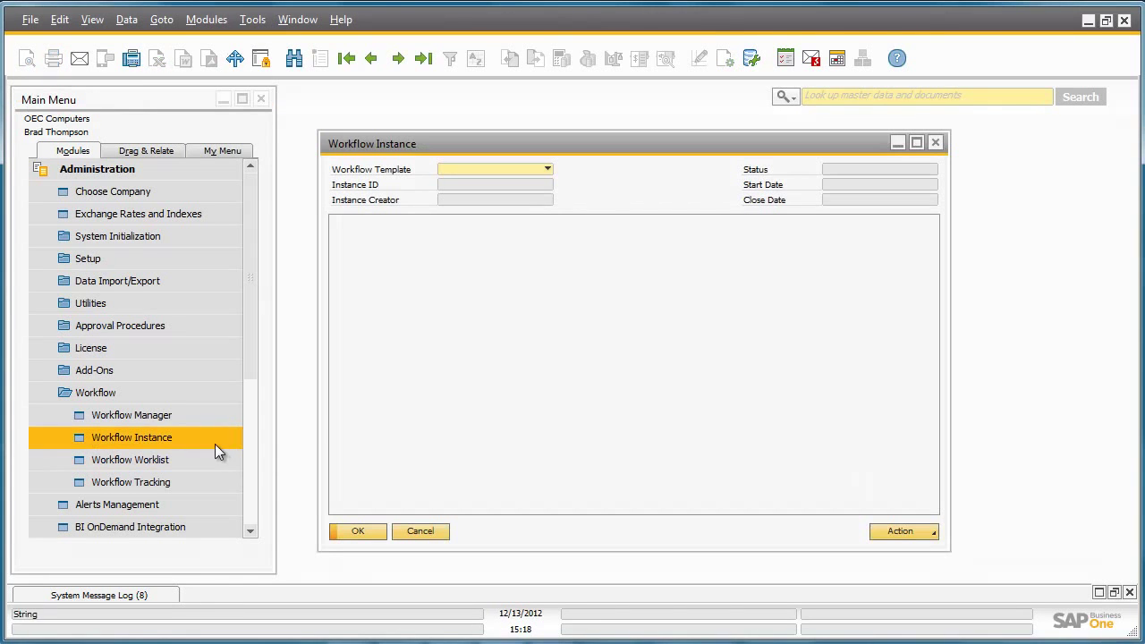
left_click(547, 169)
left_click(538, 184)
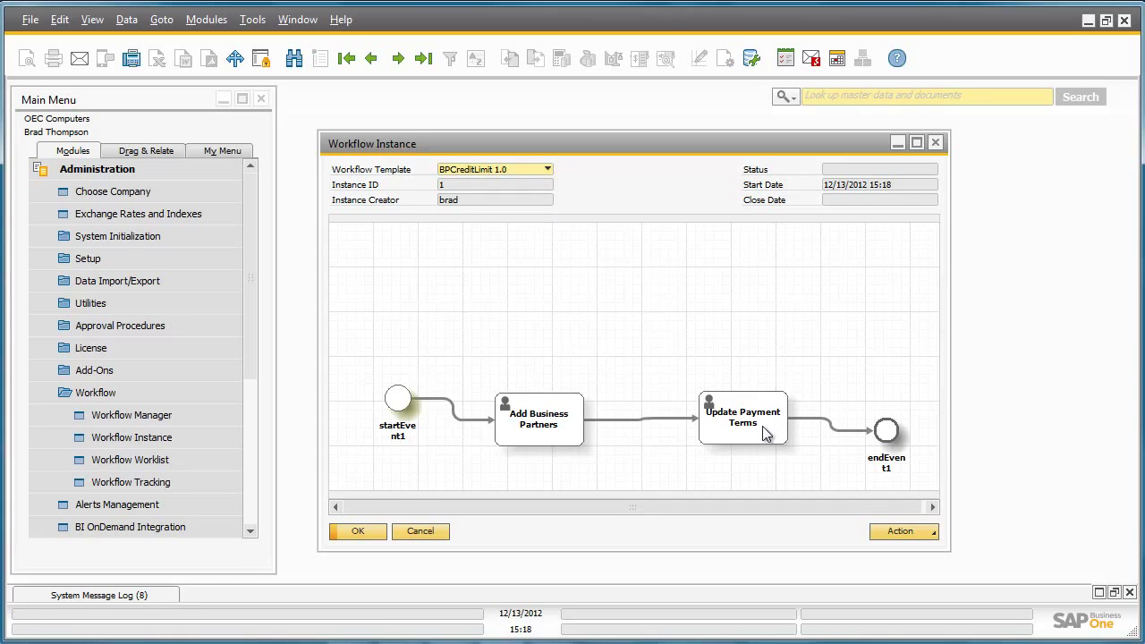
left_click(911, 532)
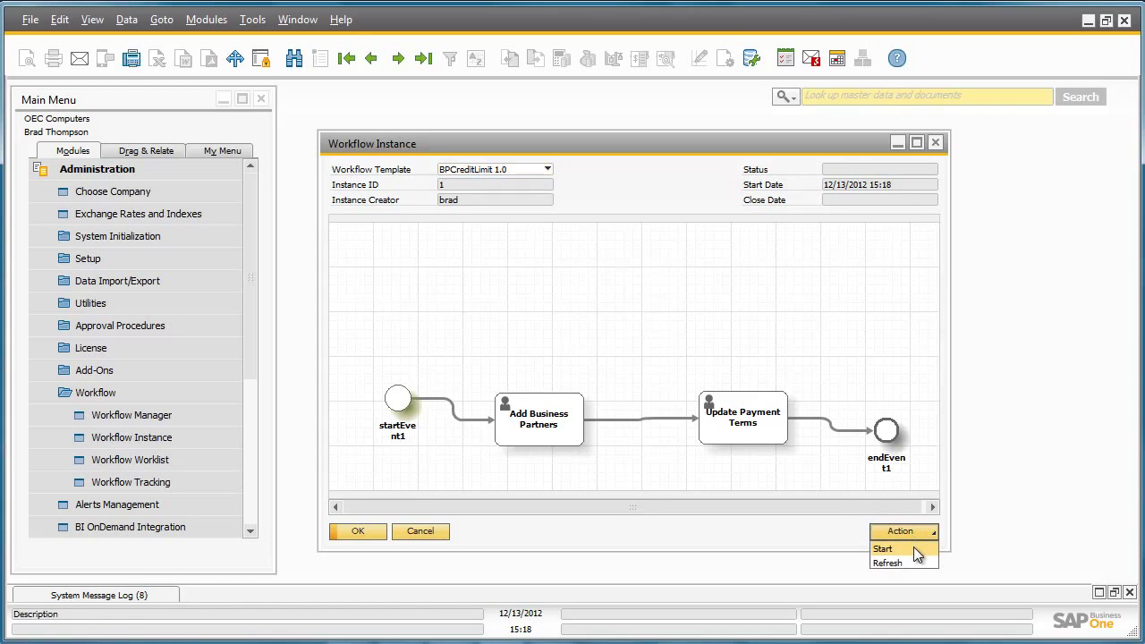
left_click(913, 546)
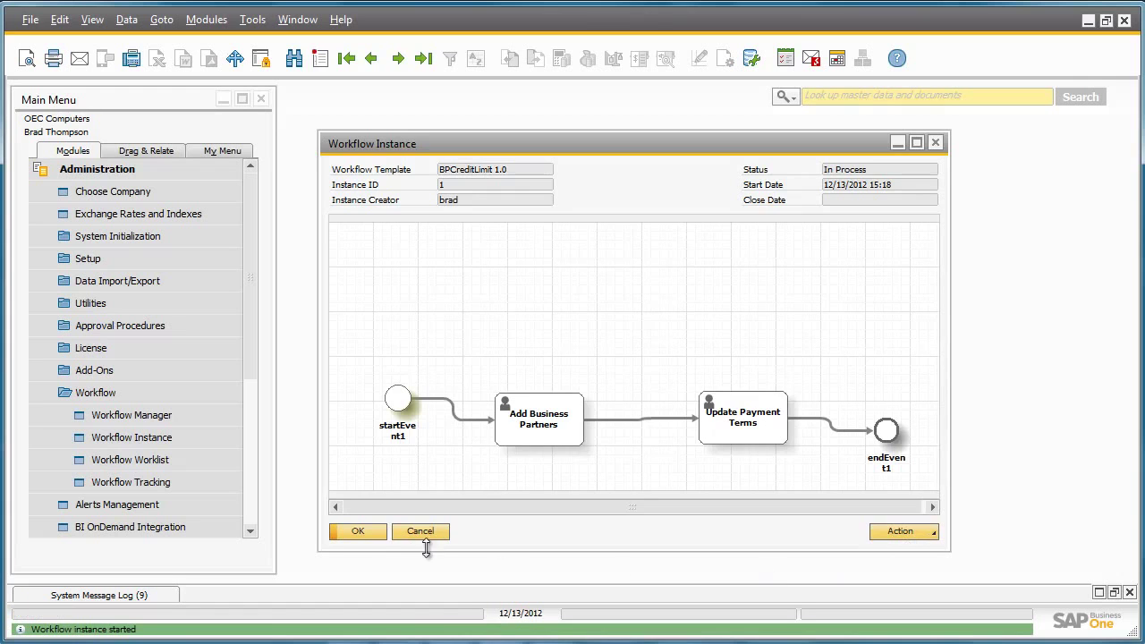
left_click(359, 531)
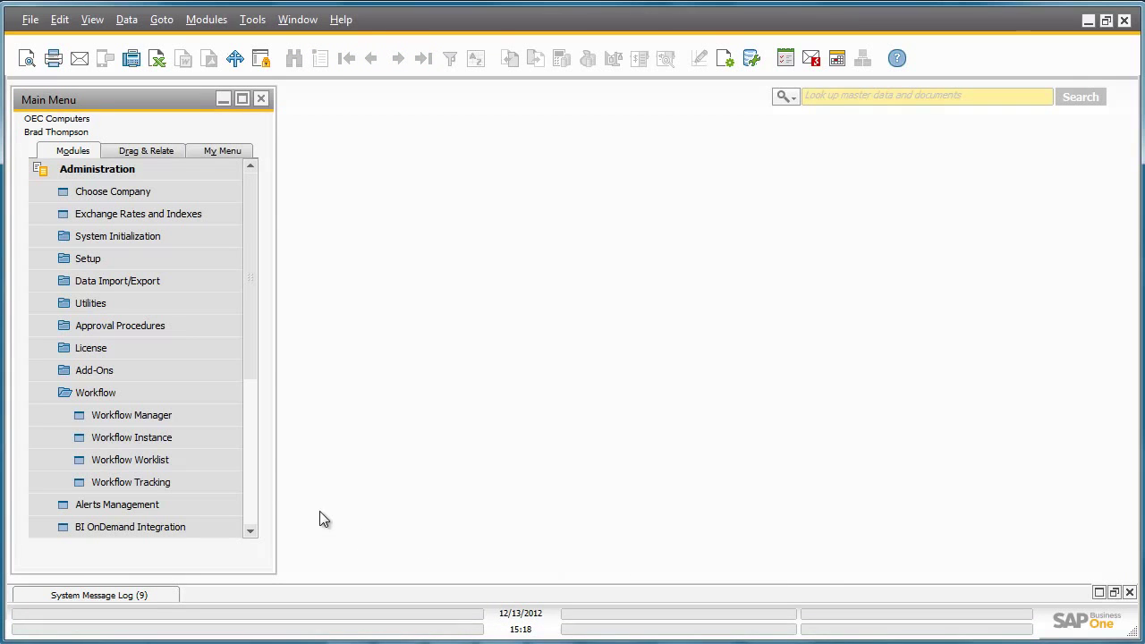
Step: Pick up task 1, Add Business Partners, in the Workflow Worklist and view its details
left_click(232, 460)
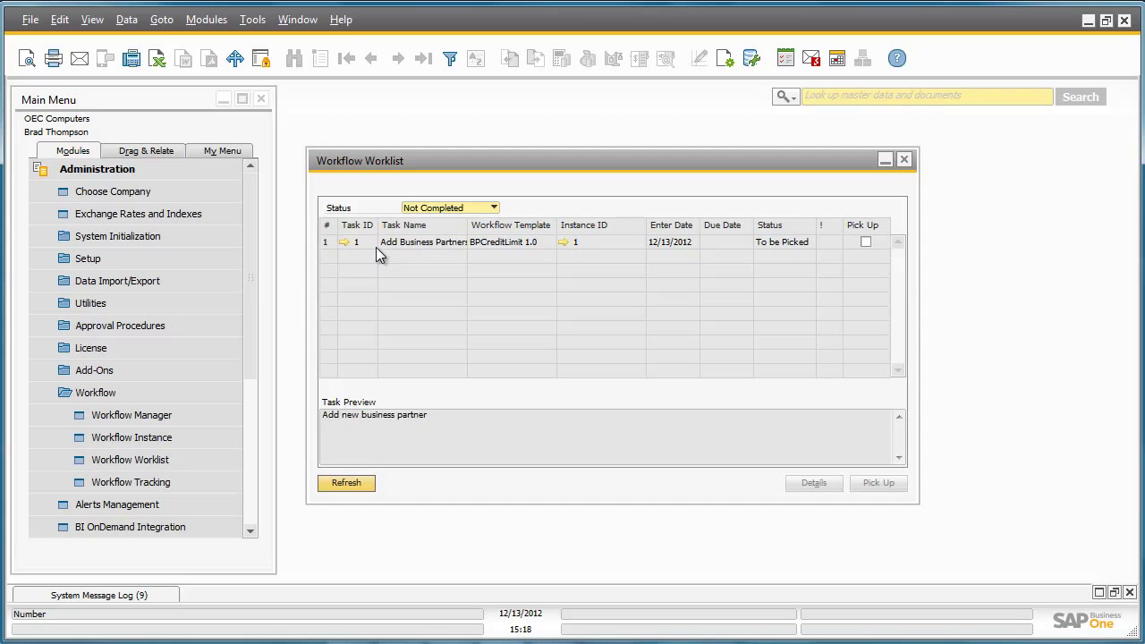
left_click(867, 243)
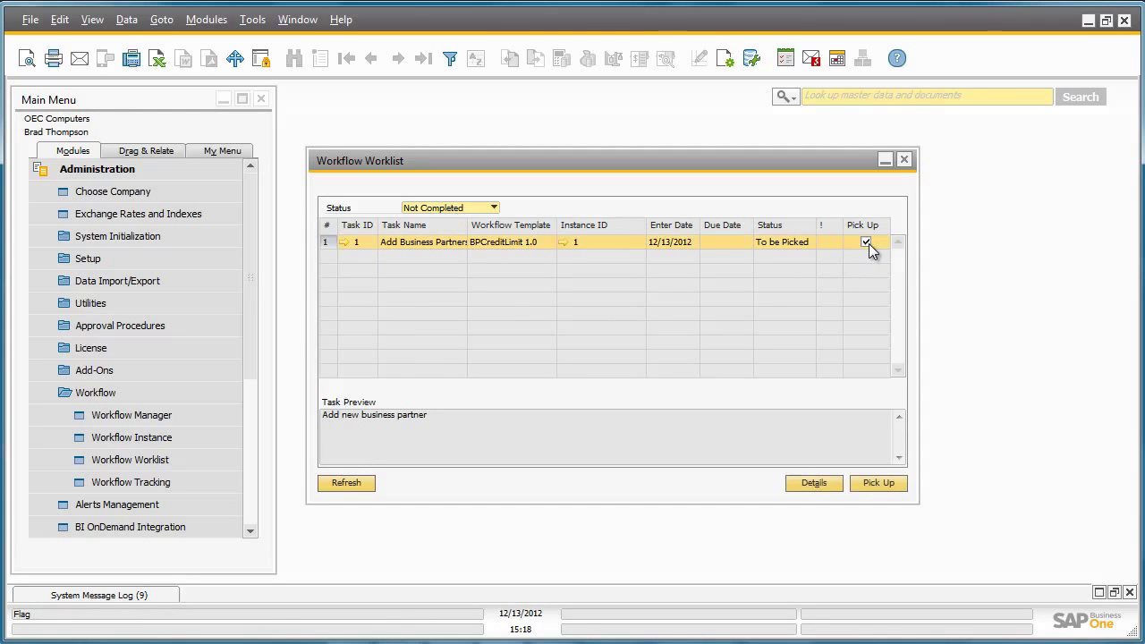
left_click(891, 481)
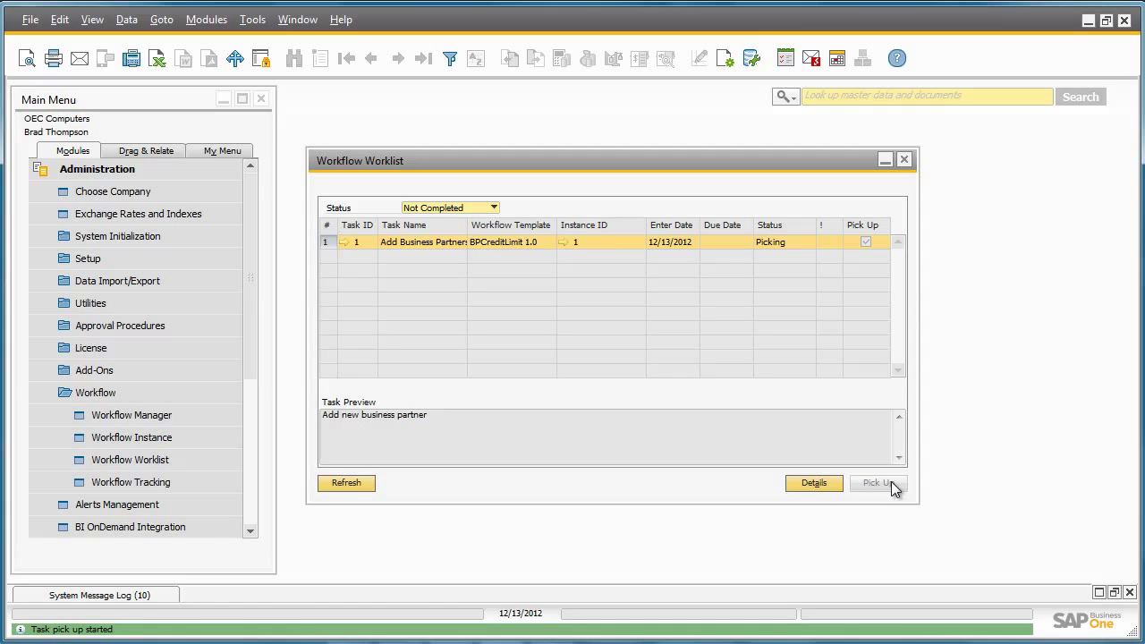
left_click(343, 242)
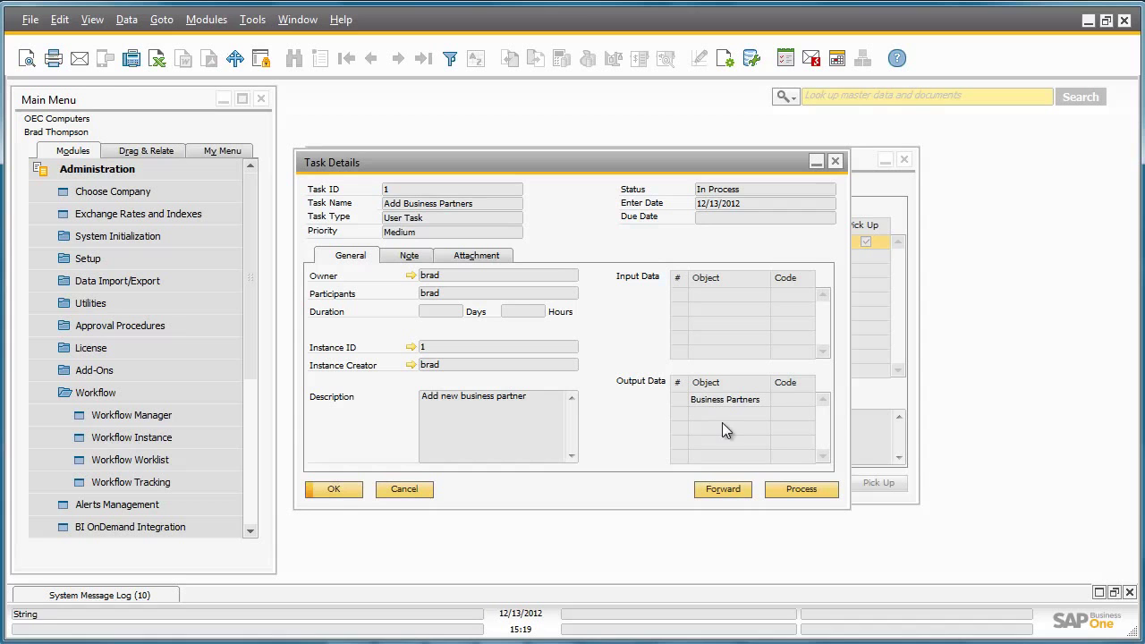
Step: Create vendor T00001 with the partner's name, add it, and complete the task
left_click(817, 487)
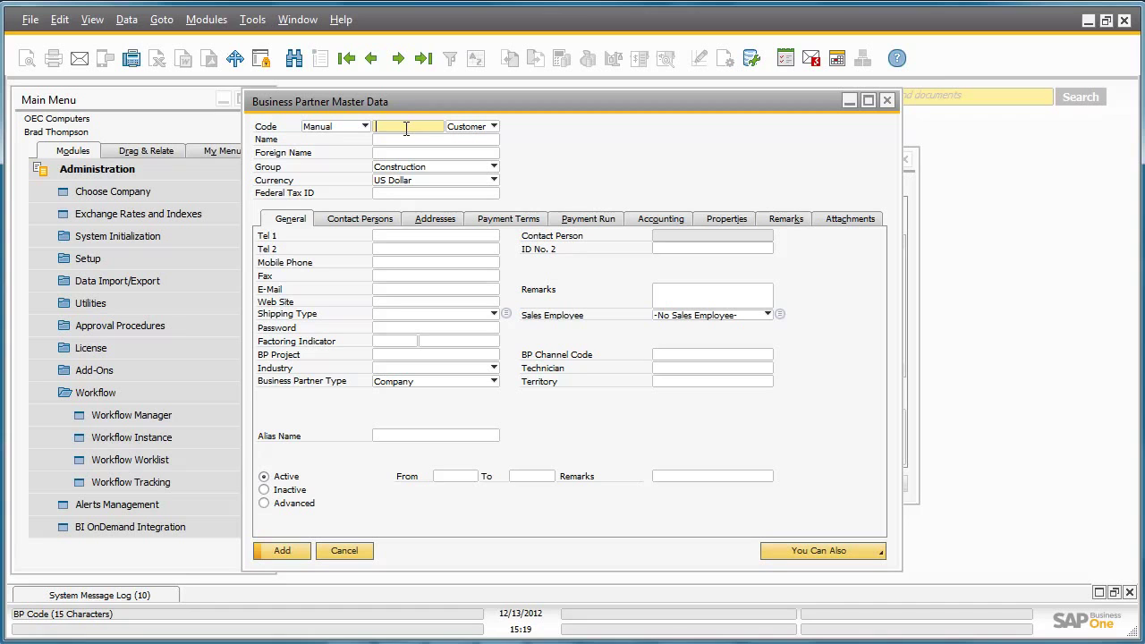
type("T00001")
key("Tab")
key("Down")
left_click(400, 140)
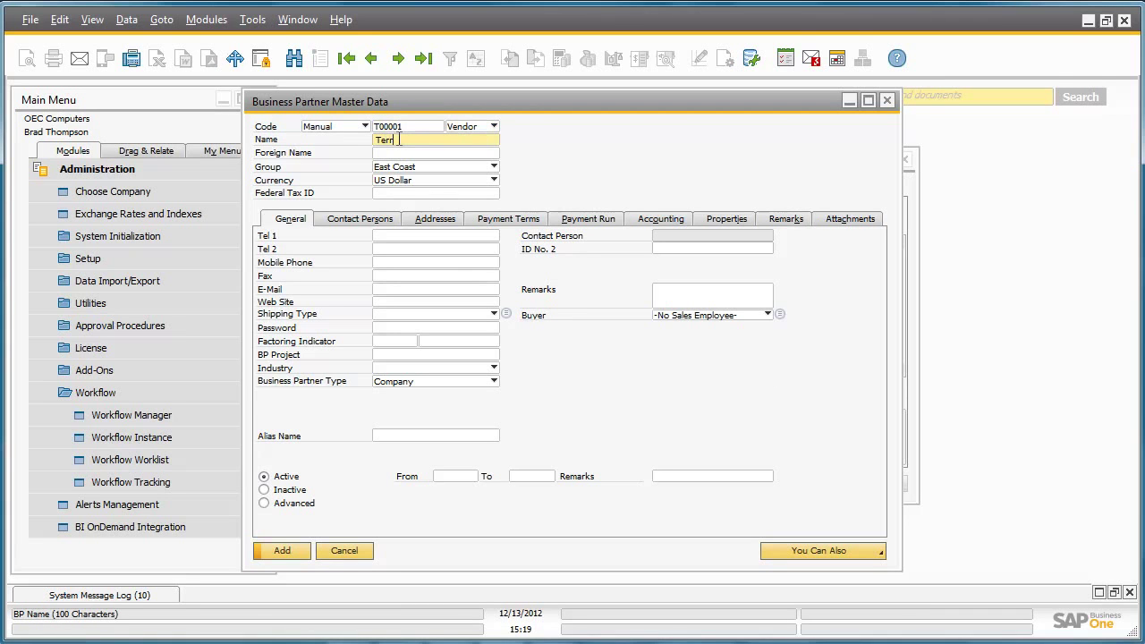
left_click(293, 550)
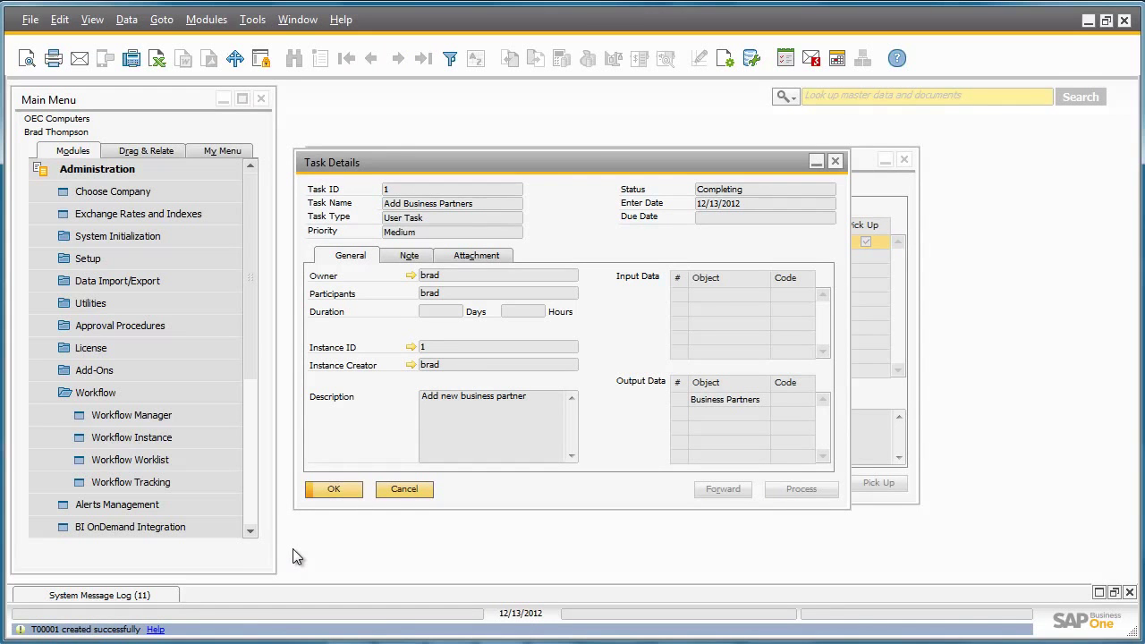
left_click(343, 490)
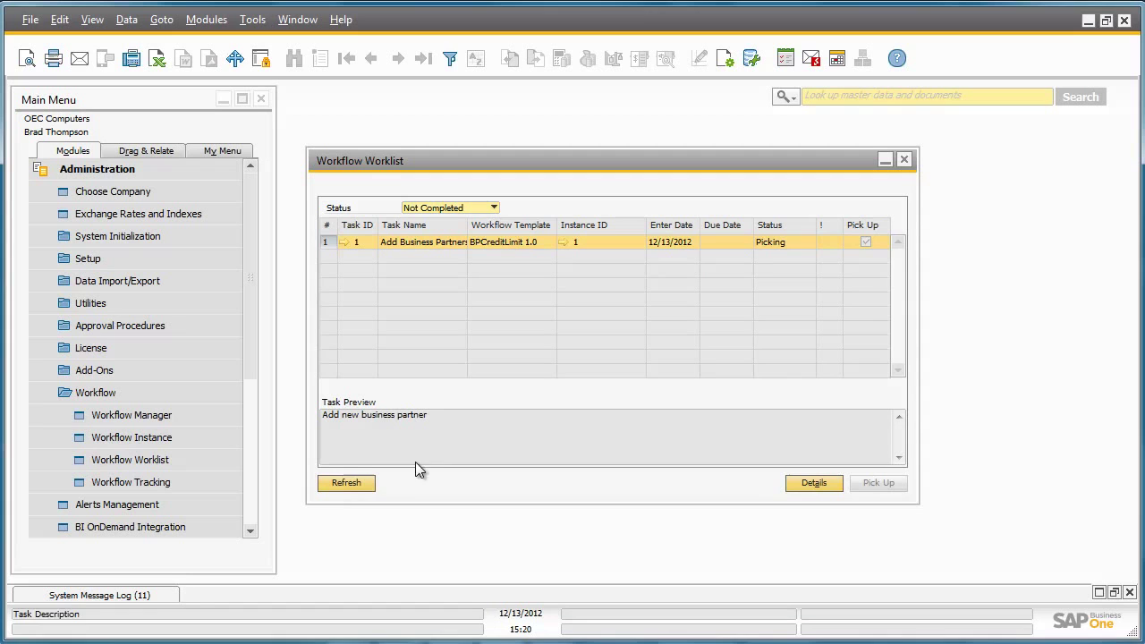
Step: Refresh the worklist, then reopen Workflow Worklist from Administration > Workflow
left_click(346, 483)
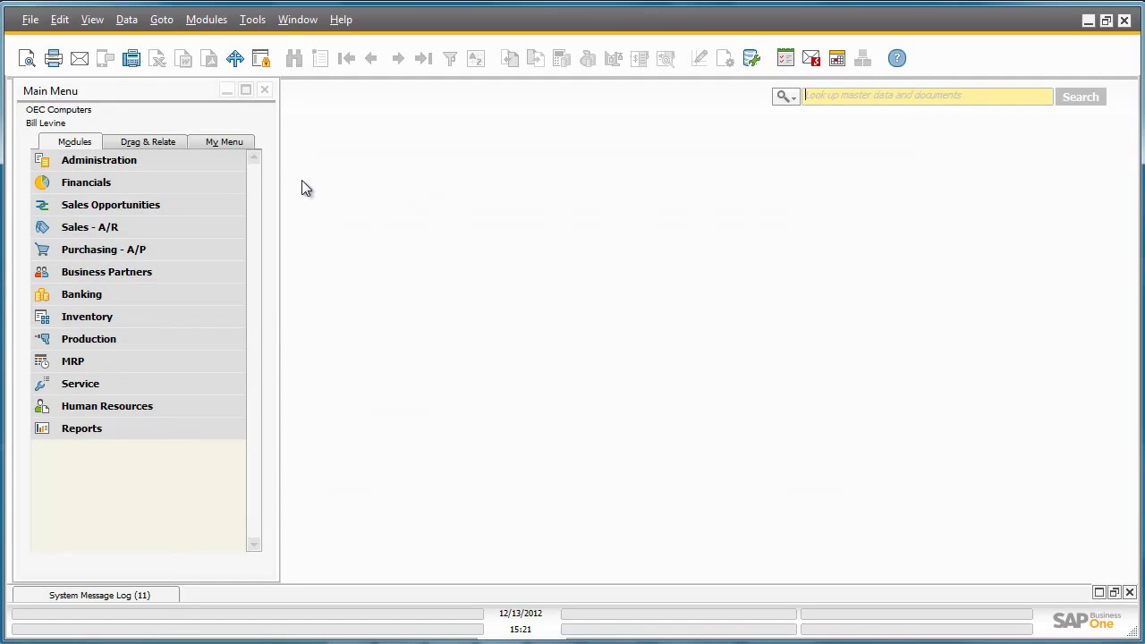
left_click(226, 158)
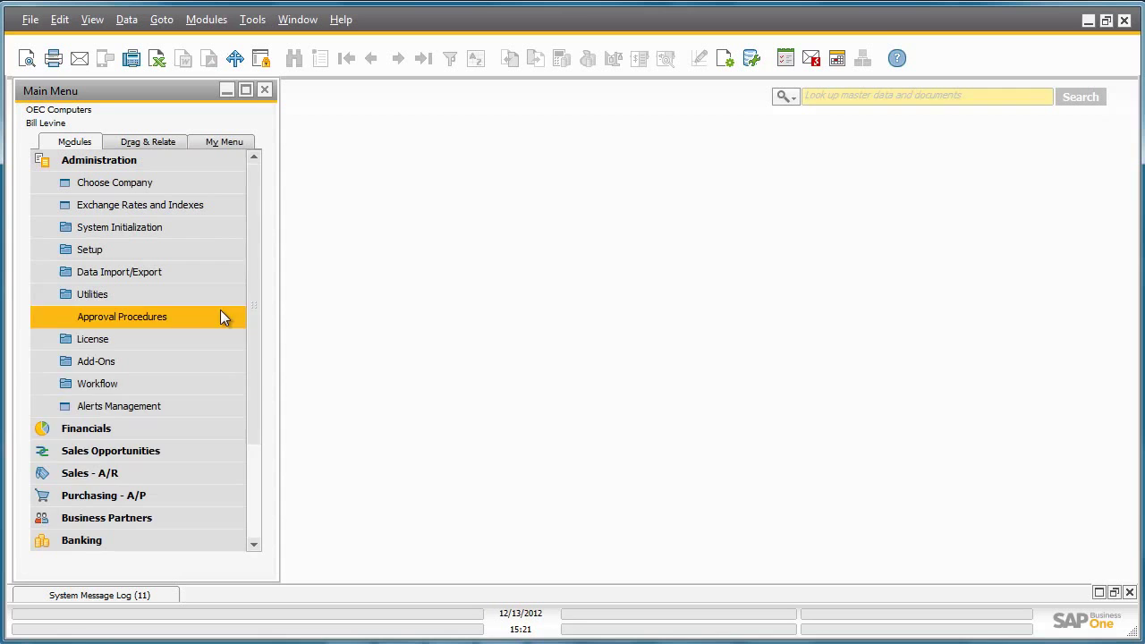
left_click(213, 390)
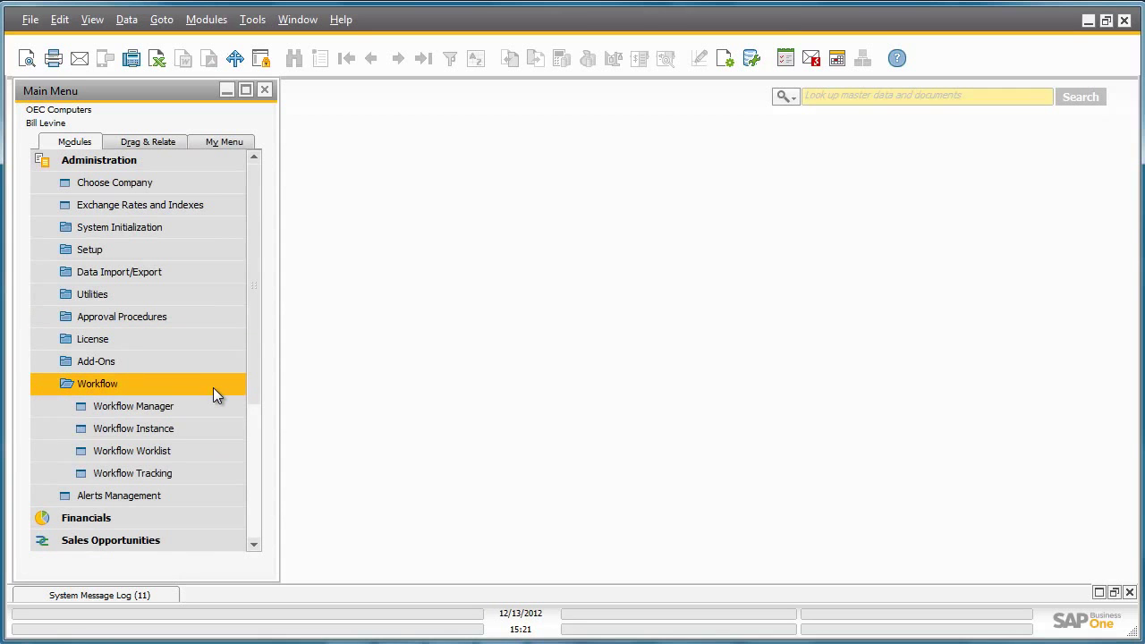
left_click(219, 452)
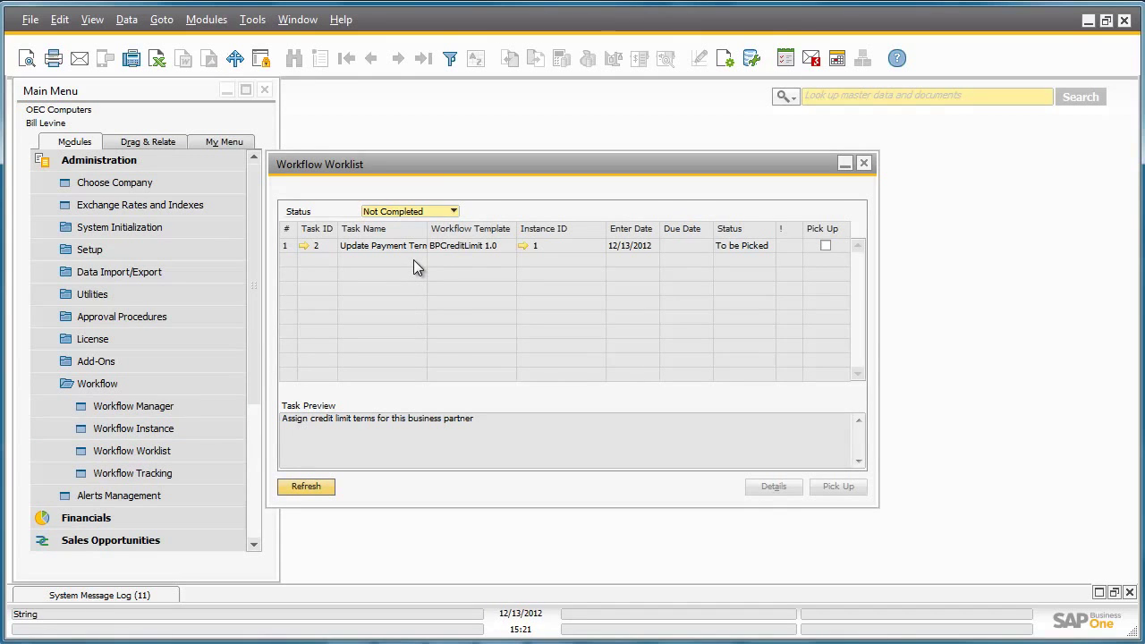
Step: Pick up task 2, Update Payment Terms, and view its task details
left_click(823, 248)
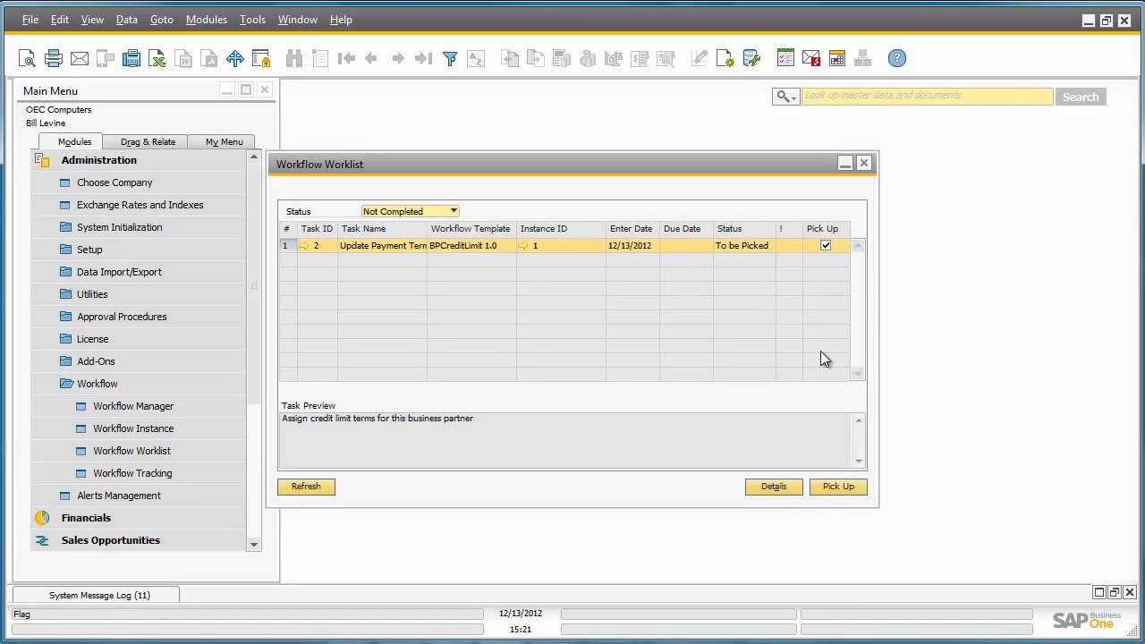
left_click(841, 488)
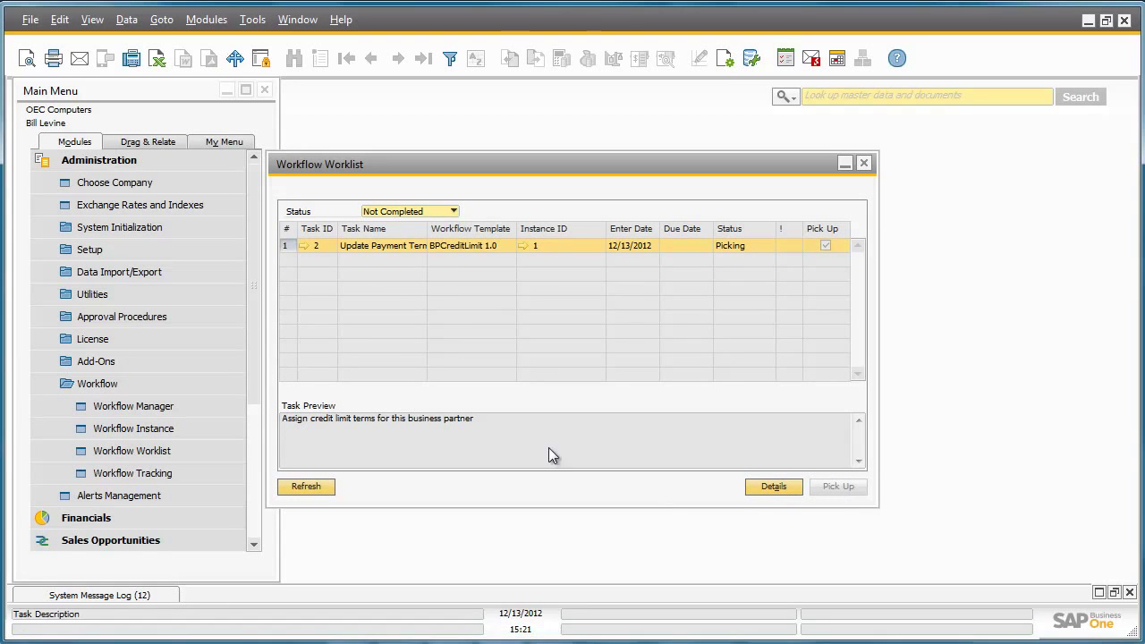
left_click(301, 247)
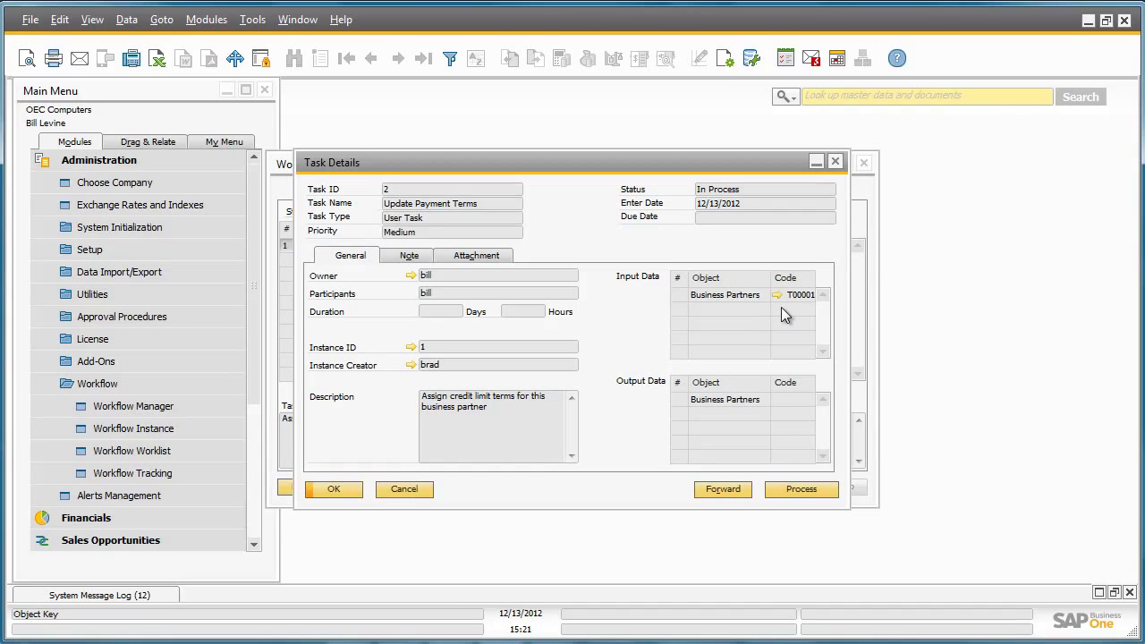
Step: Process the task and enter a 10,000.00 credit limit on the vendor's Payment Terms tab
left_click(810, 491)
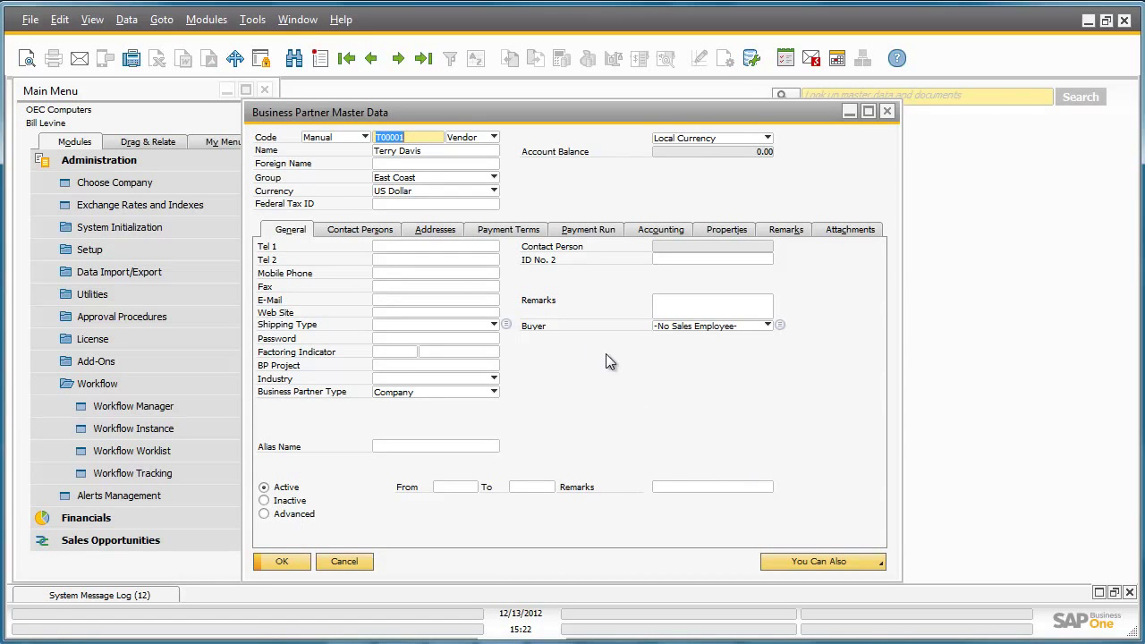
left_click(510, 231)
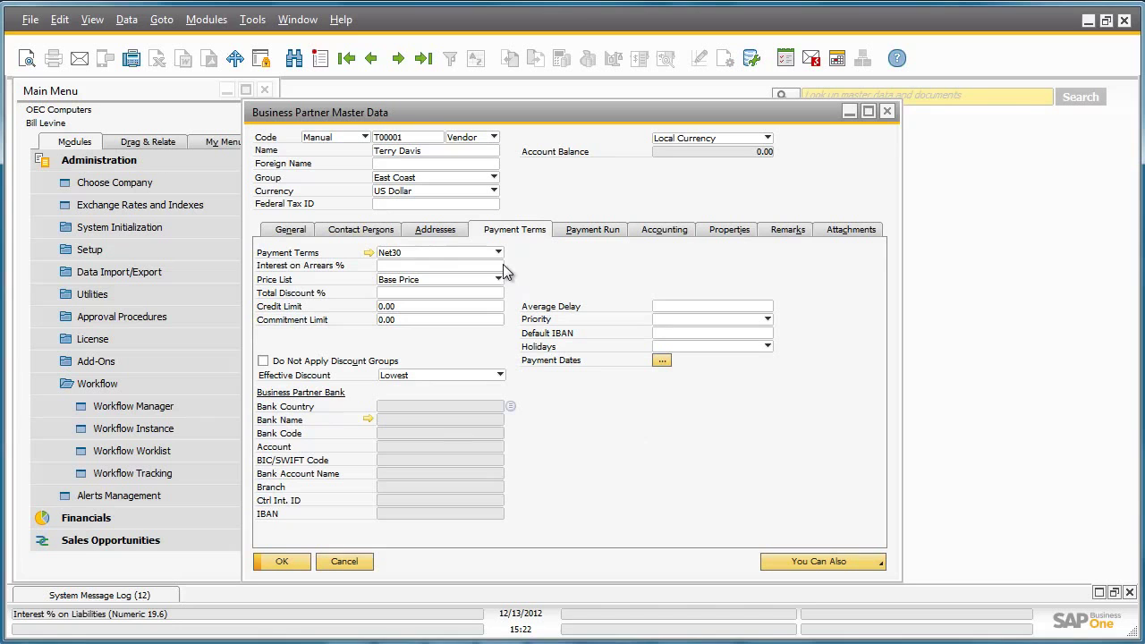
left_click(419, 307)
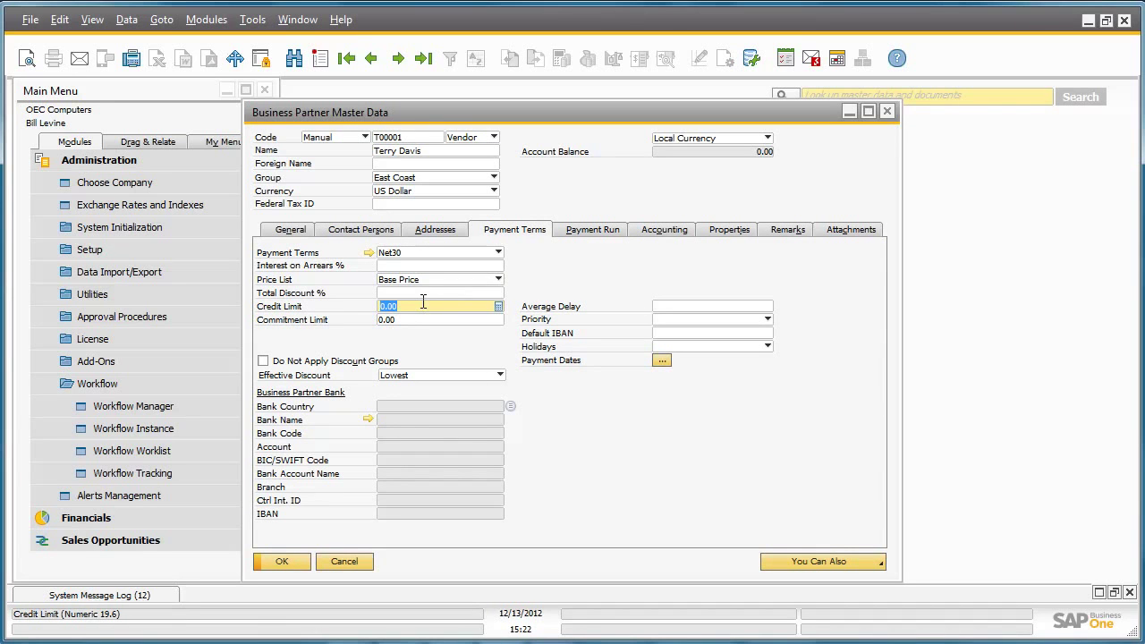
type("10000")
key("Tab")
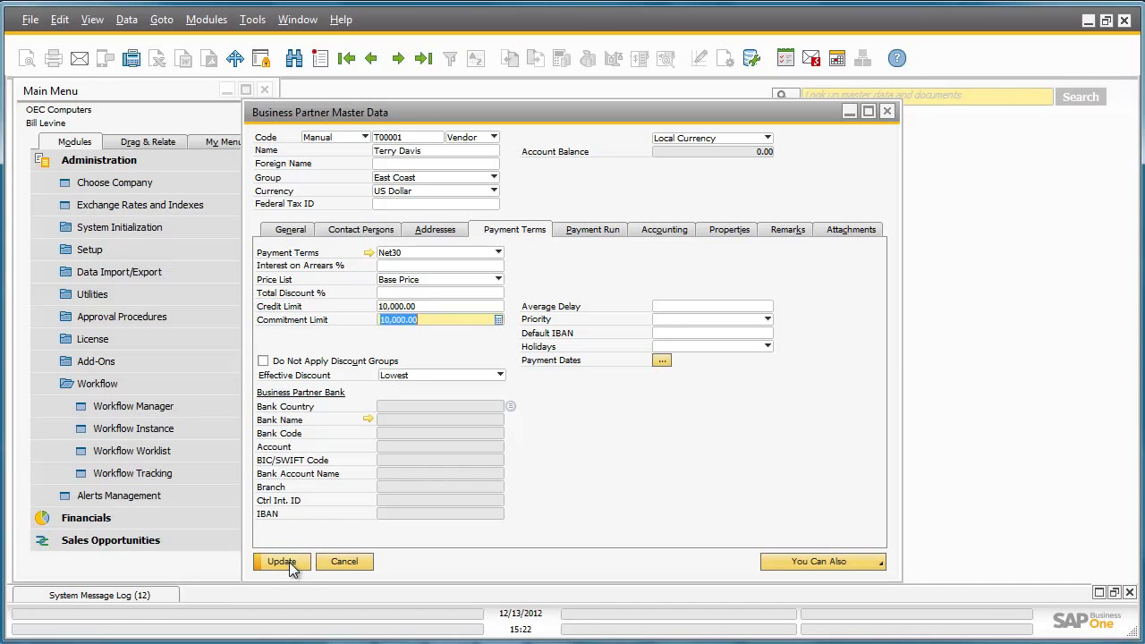
Step: Save the vendor record, close it, and mark the Update Payment Terms task complete
left_click(285, 564)
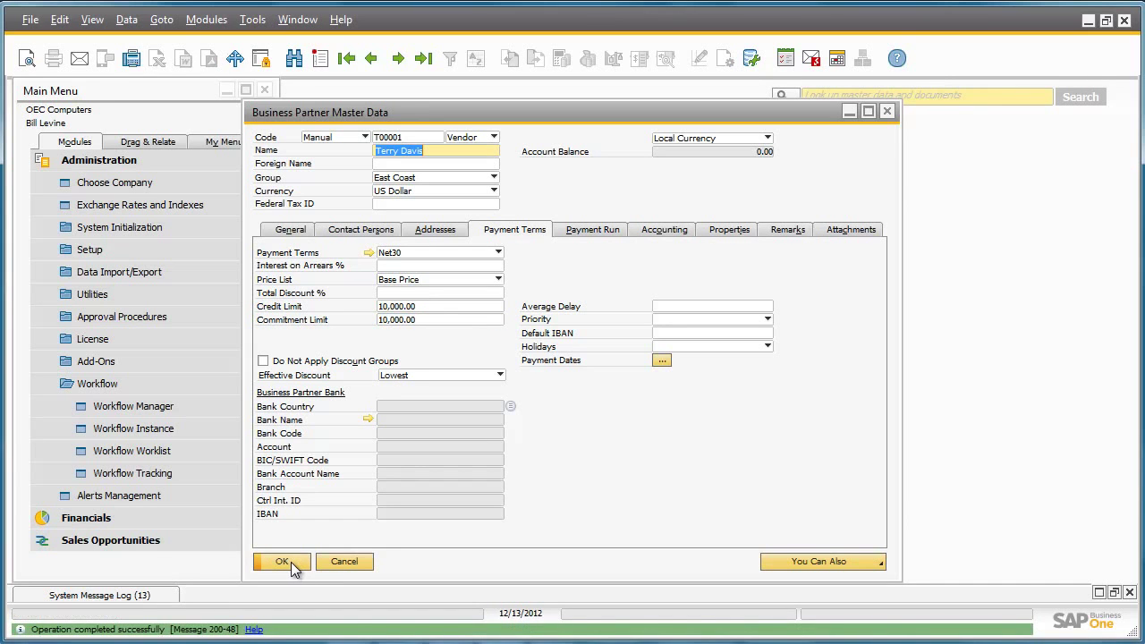
left_click(291, 564)
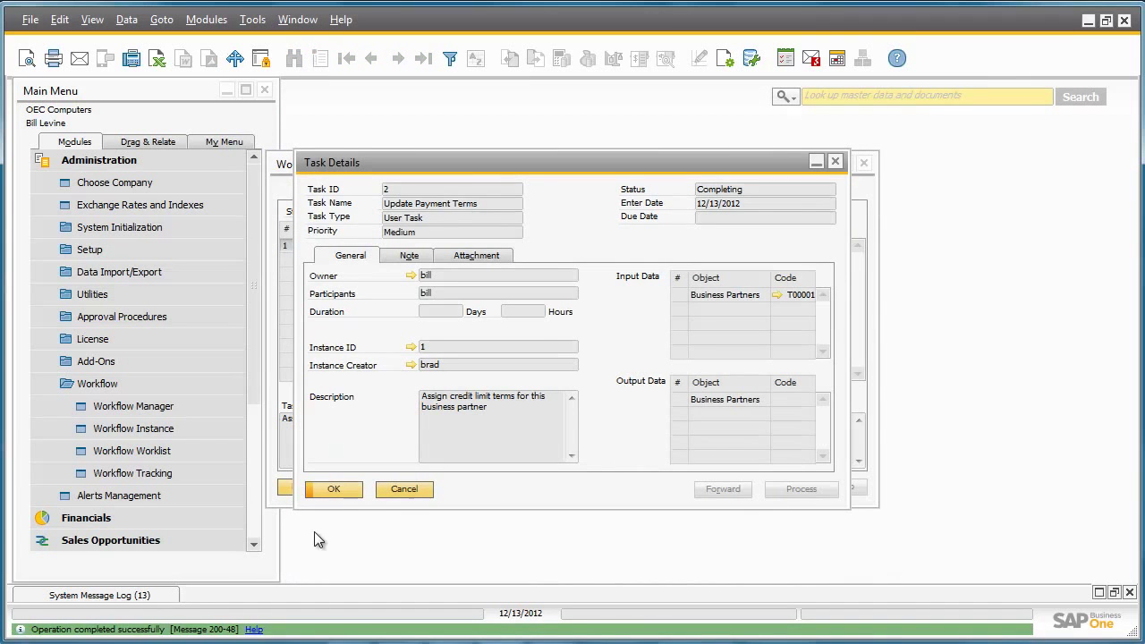
left_click(333, 490)
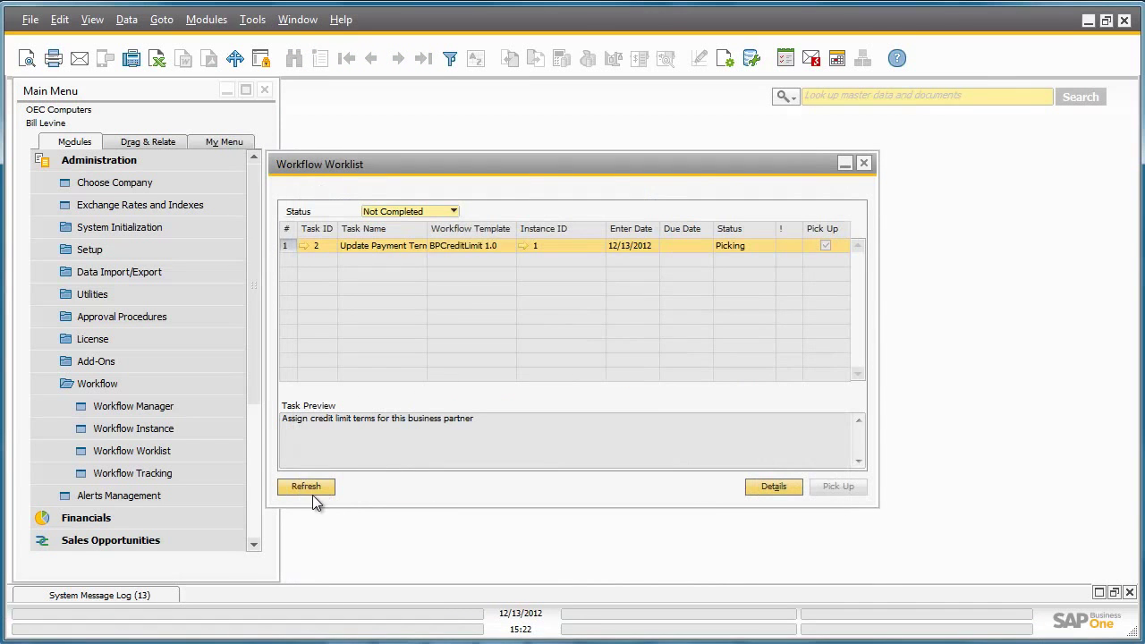
Step: Refresh the Workflow Worklist to remove the completed Update Payment Terms task
left_click(312, 493)
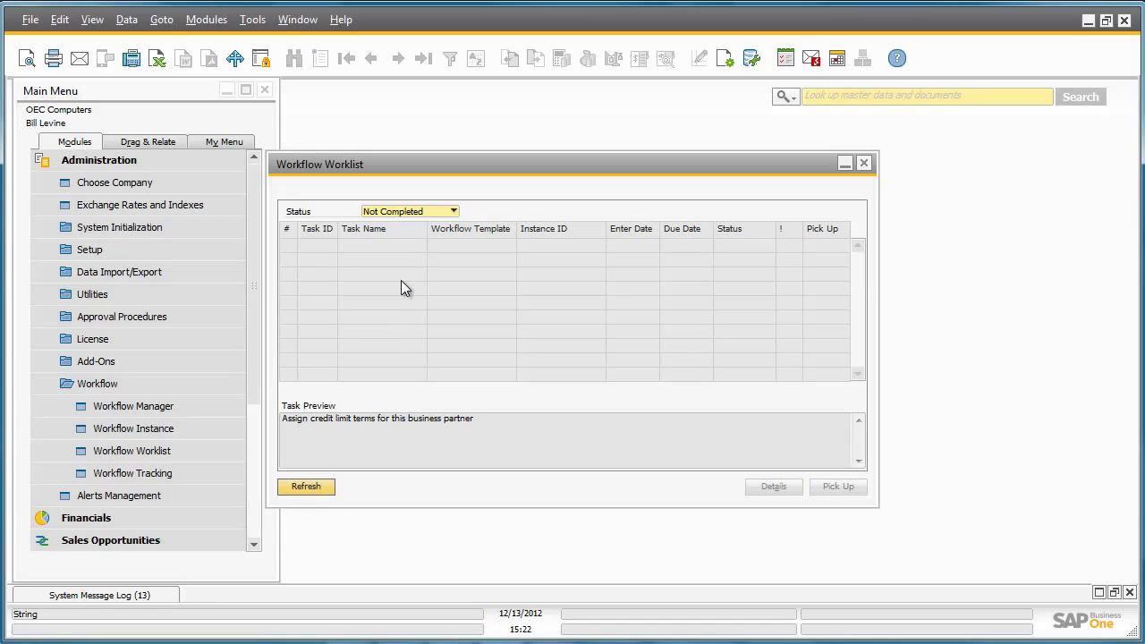